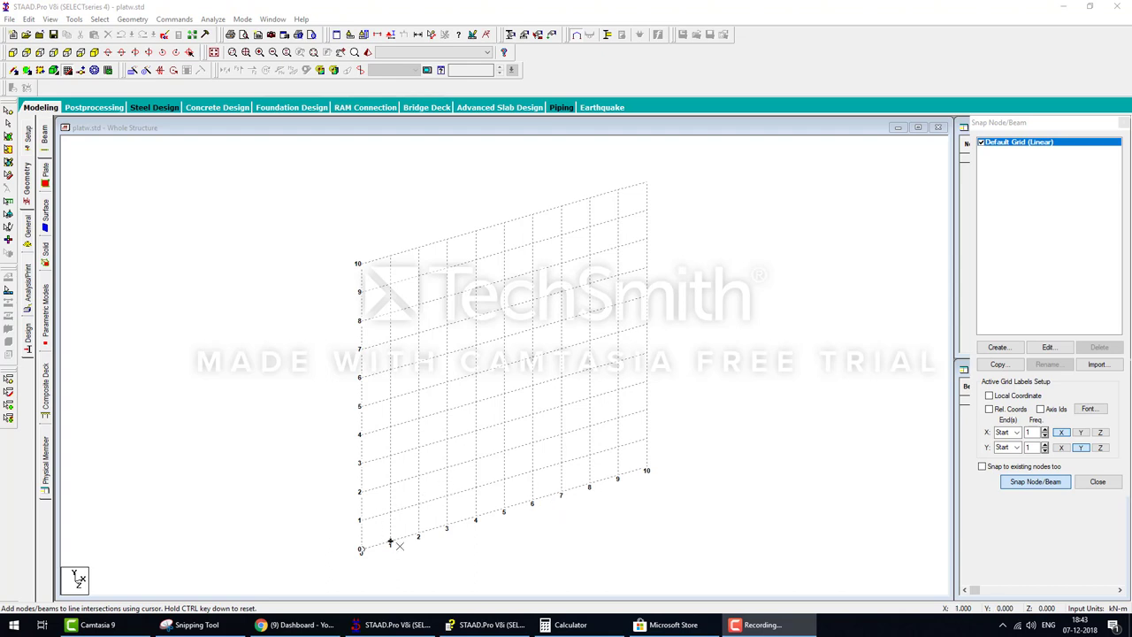
# Bring Chrome forward and magnify the screen to 300% with Windows Magnifier
pyautogui.click(283, 625)
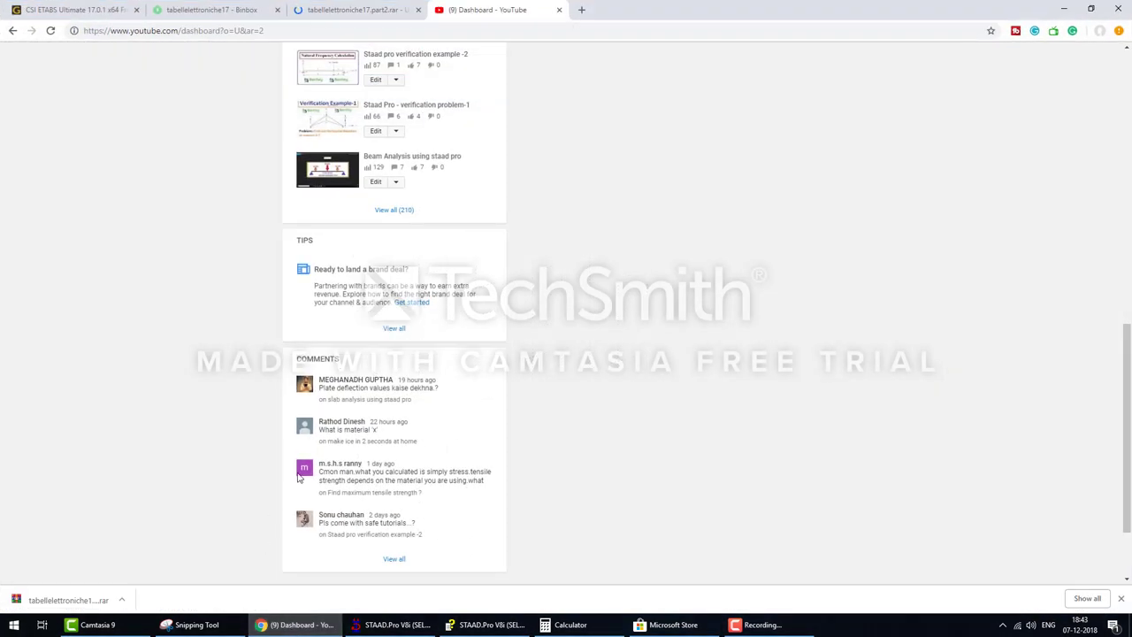
pyautogui.press('super')
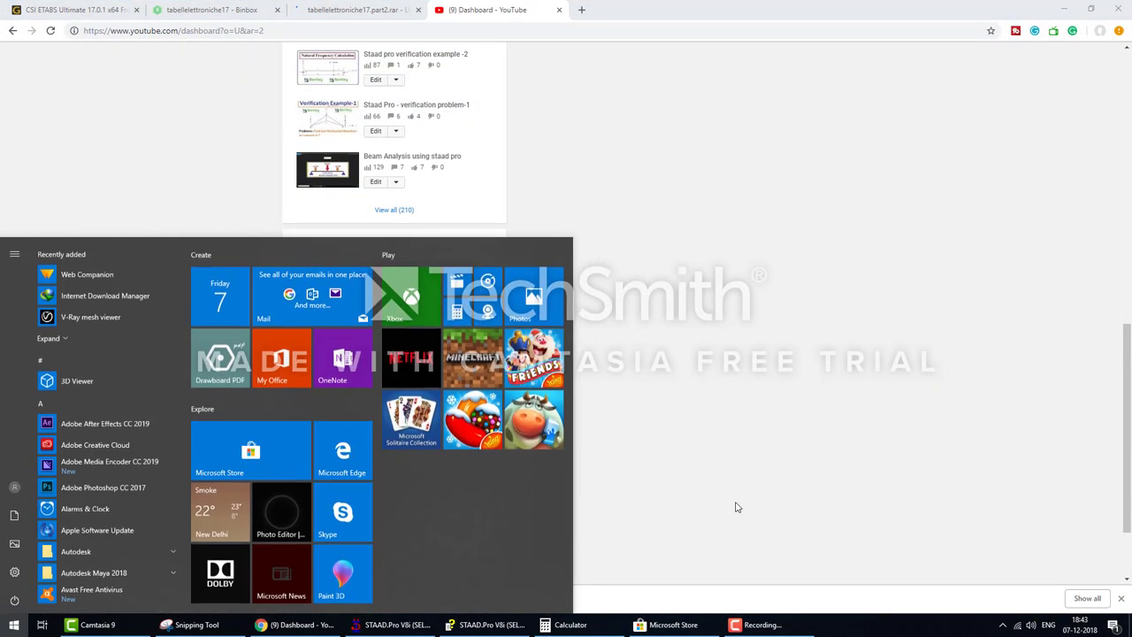
pyautogui.write('mag')
pyautogui.click(90, 311)
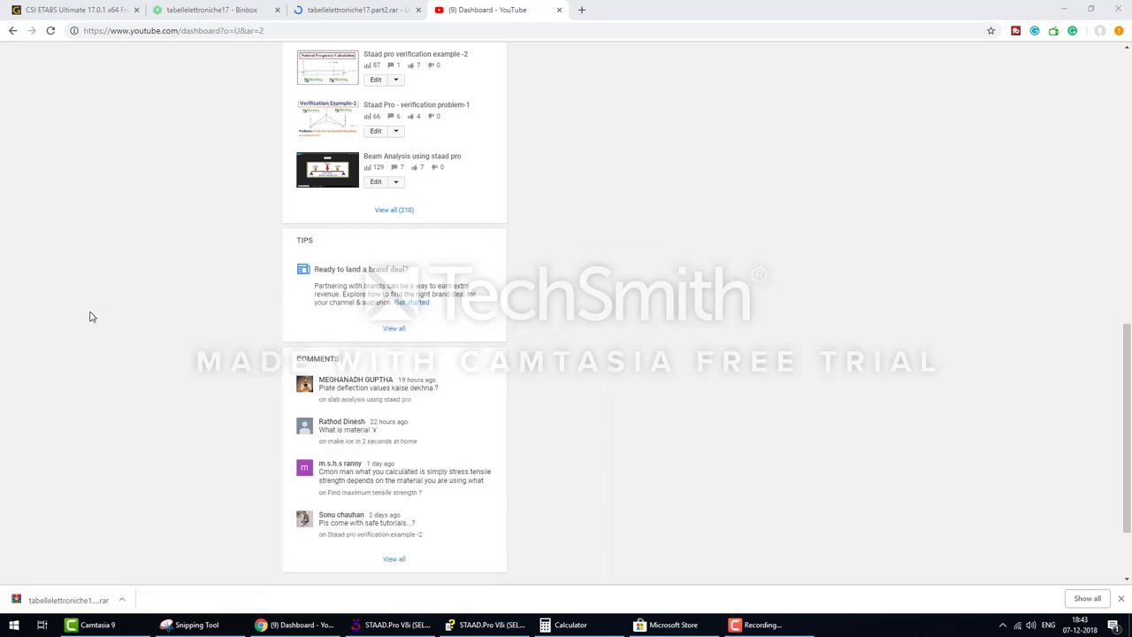
pyautogui.click(582, 269)
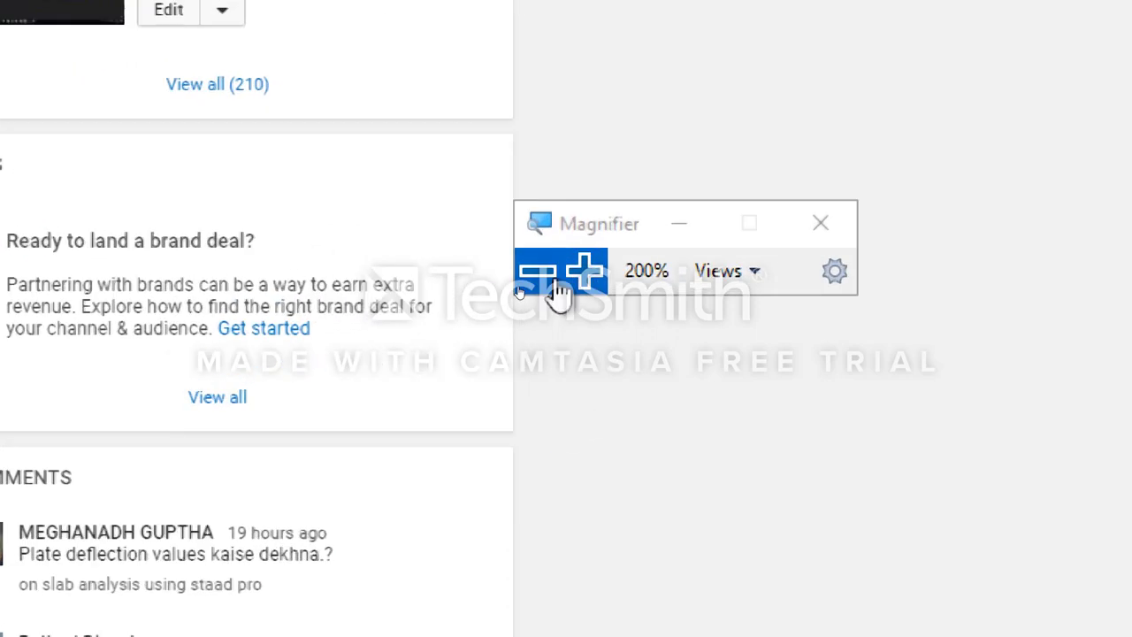
pyautogui.click(573, 278)
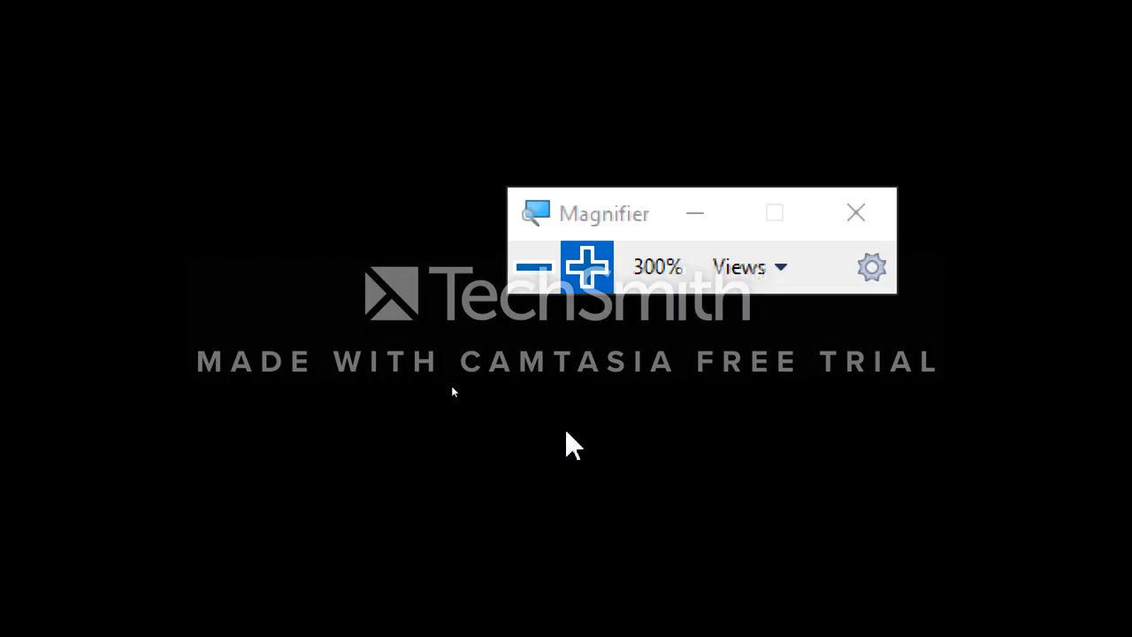
# Reset magnification to 100%, close the slab analysis video tab and minimize Chrome
pyautogui.click(535, 266)
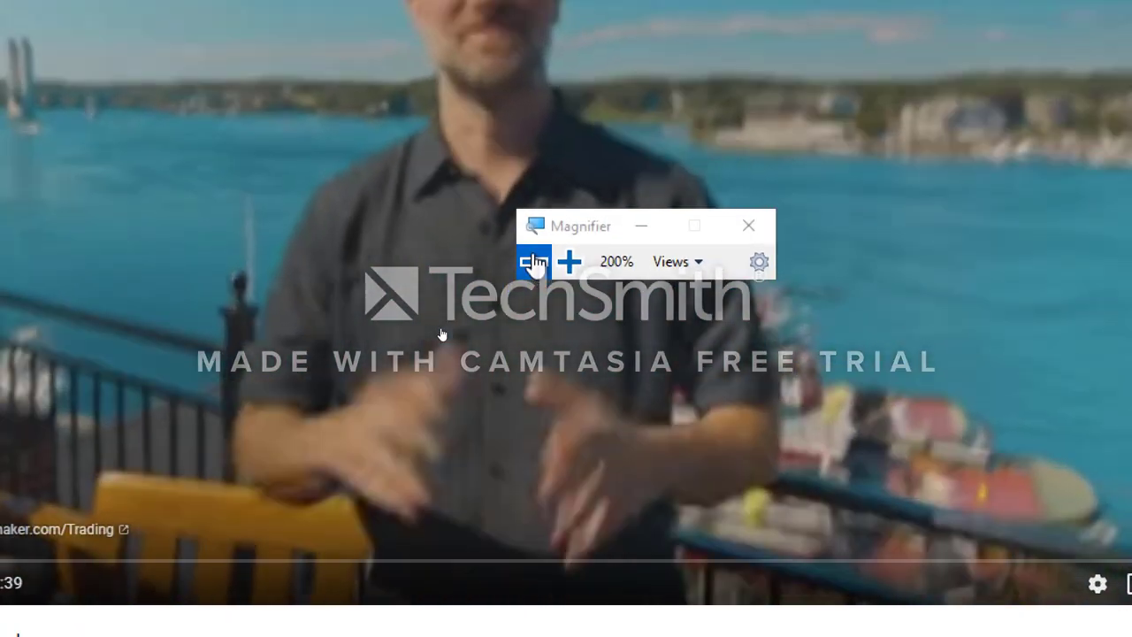
pyautogui.click(535, 266)
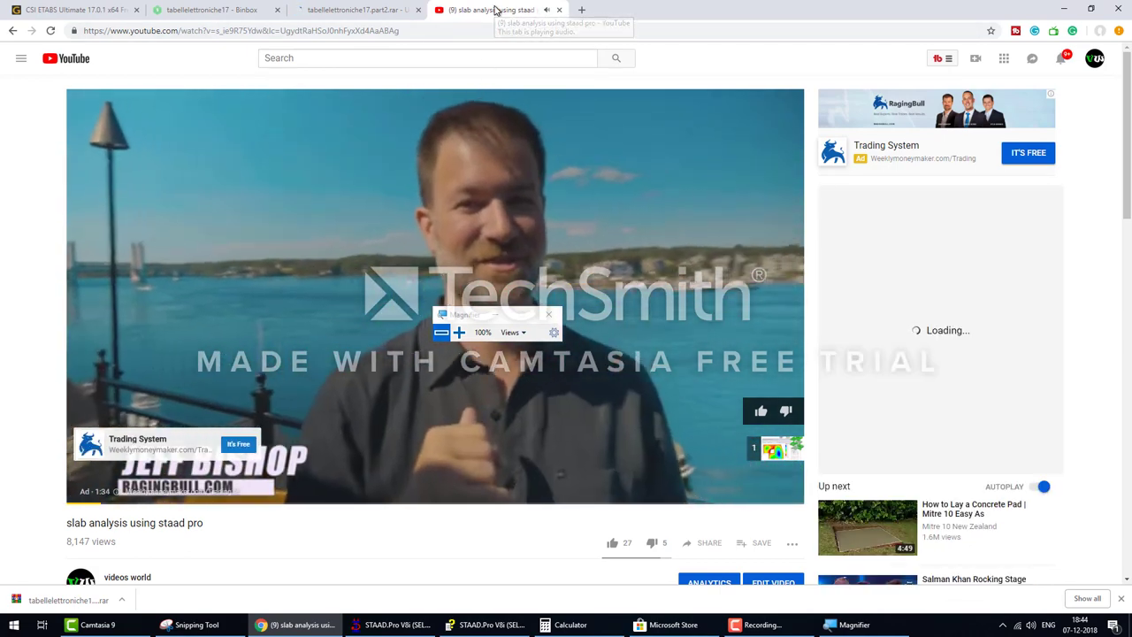
pyautogui.click(559, 10)
pyautogui.click(1064, 9)
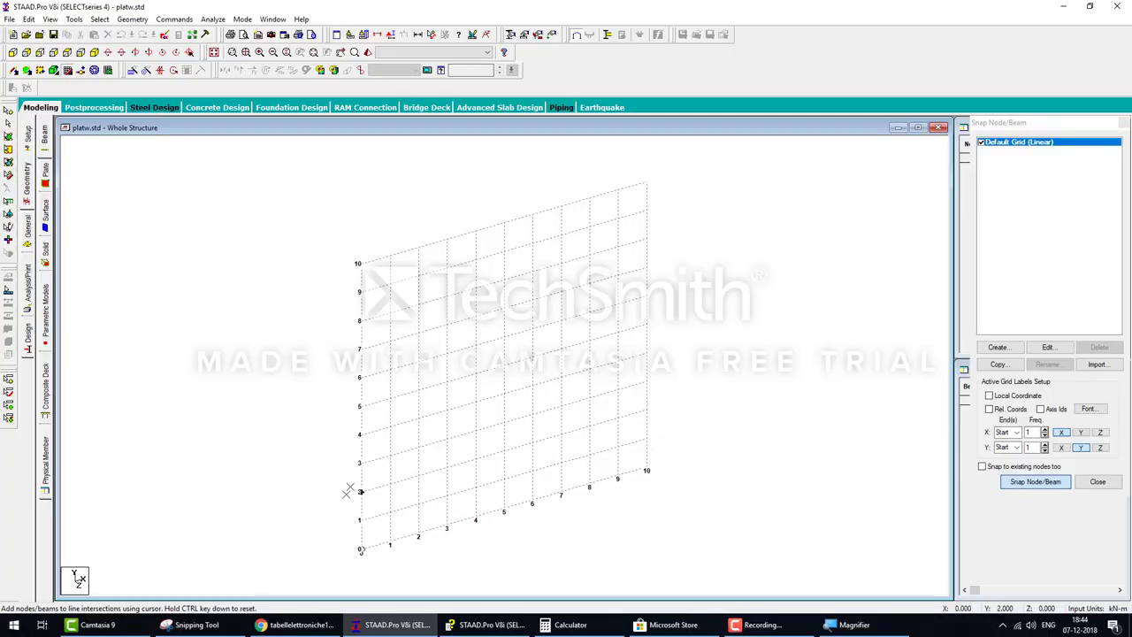
# Snap a beam from the grid origin to X = 10 m and close the Snap Node/Beam panel
pyautogui.click(360, 549)
pyautogui.click(647, 469)
pyautogui.click(646, 208)
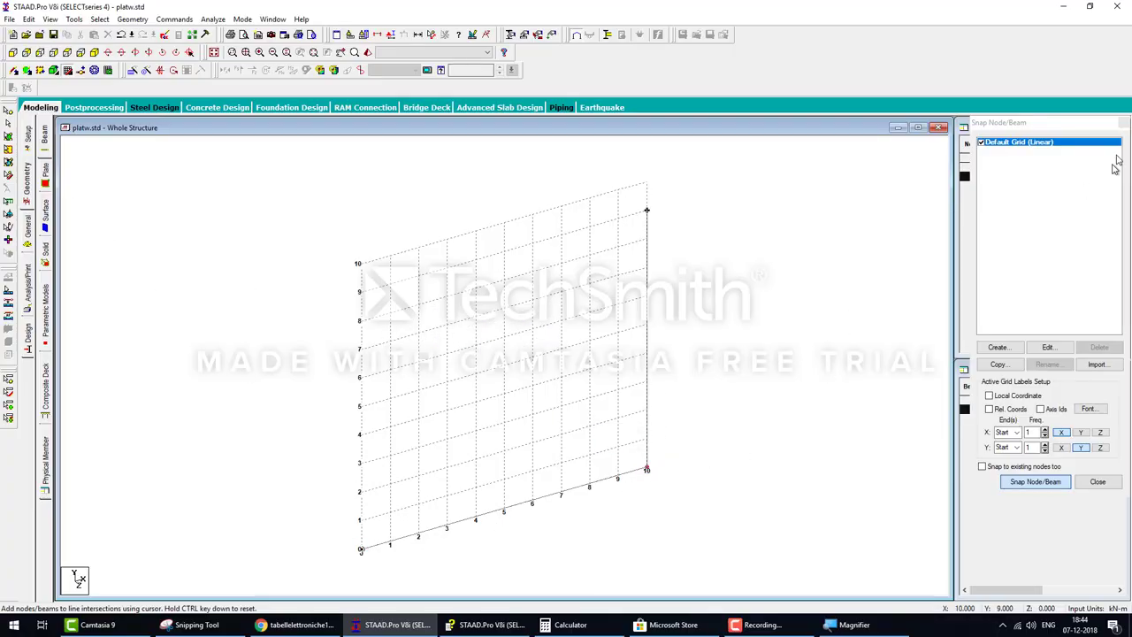
pyautogui.click(1123, 123)
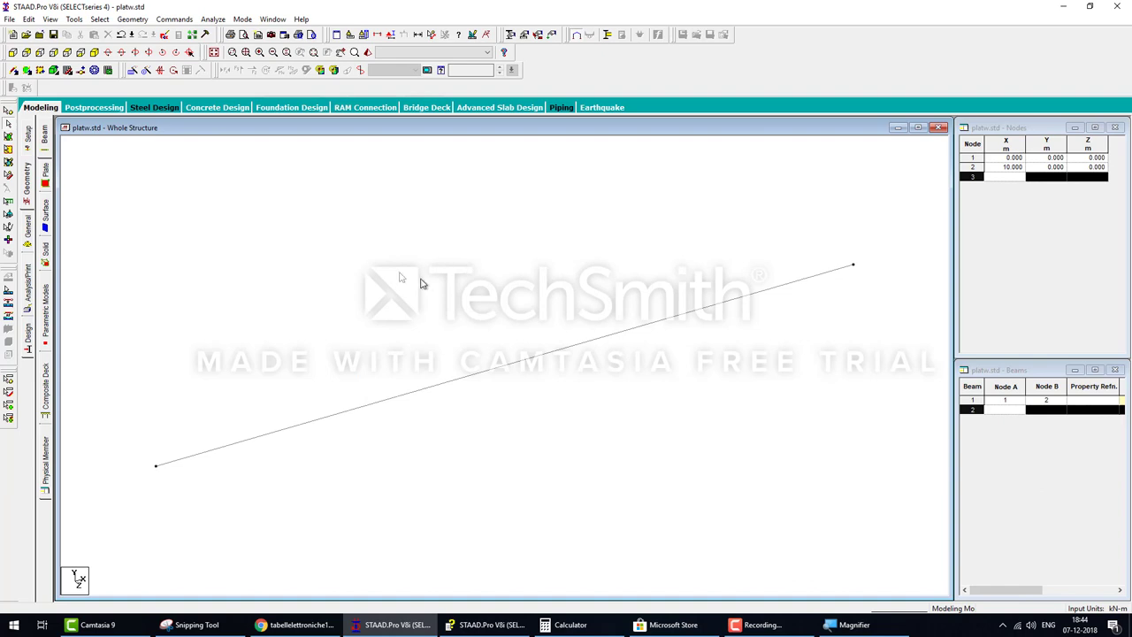
# Translationally repeat the beam 5 m along global Z to form the rectangle
pyautogui.click(315, 421)
pyautogui.click(133, 71)
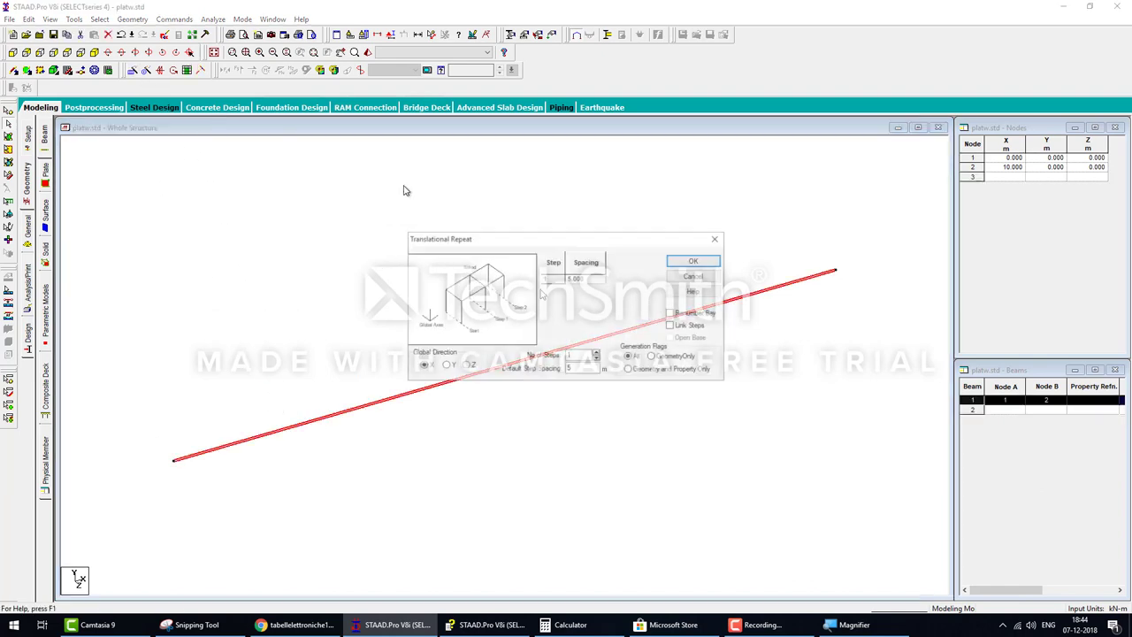
pyautogui.click(466, 367)
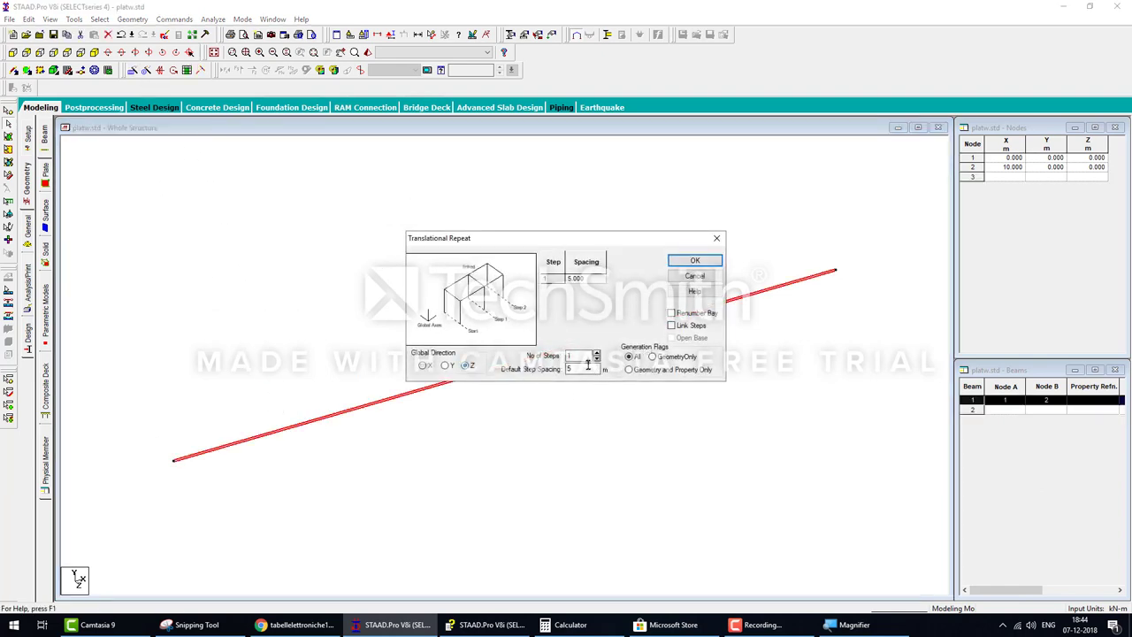
pyautogui.click(695, 261)
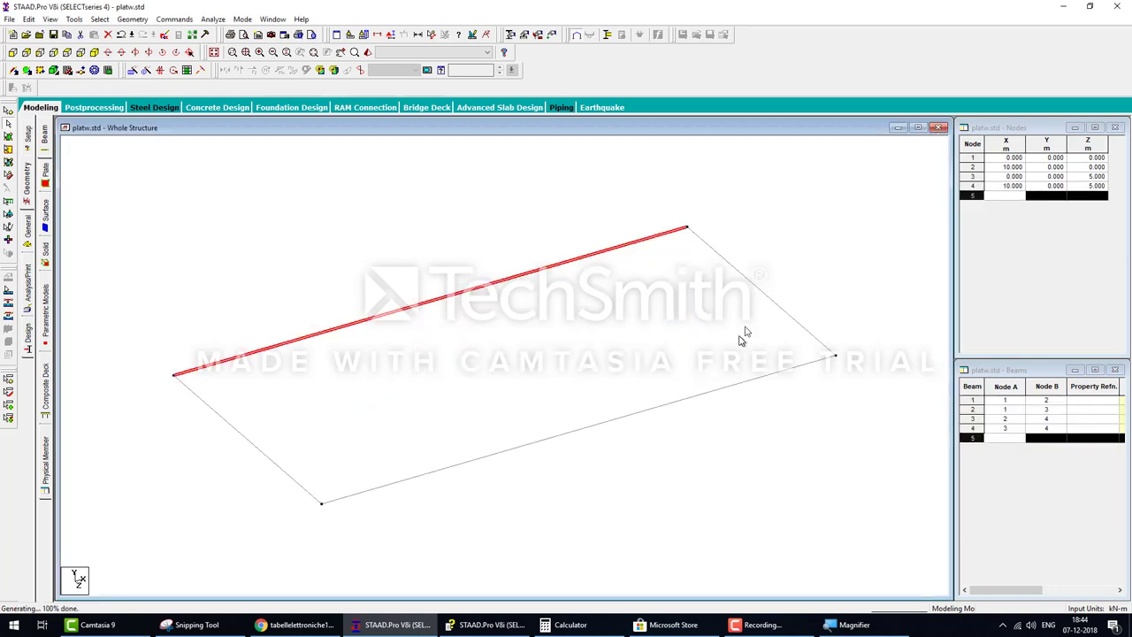
pyautogui.click(745, 248)
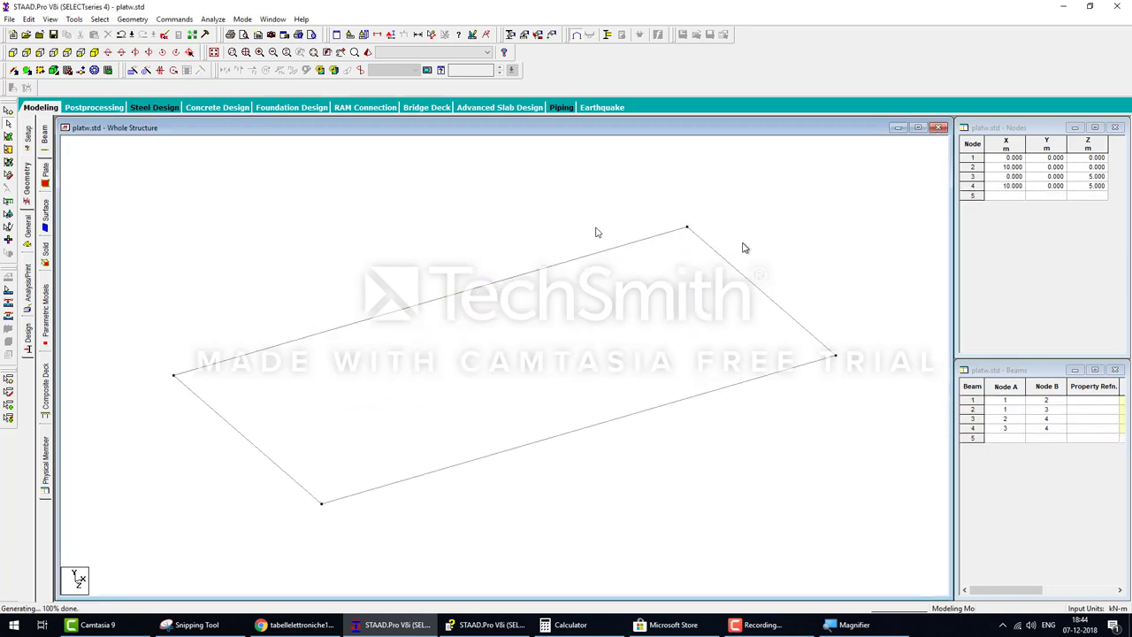
# Add a four-noded plate through the four rectangle corner nodes
pyautogui.click(27, 71)
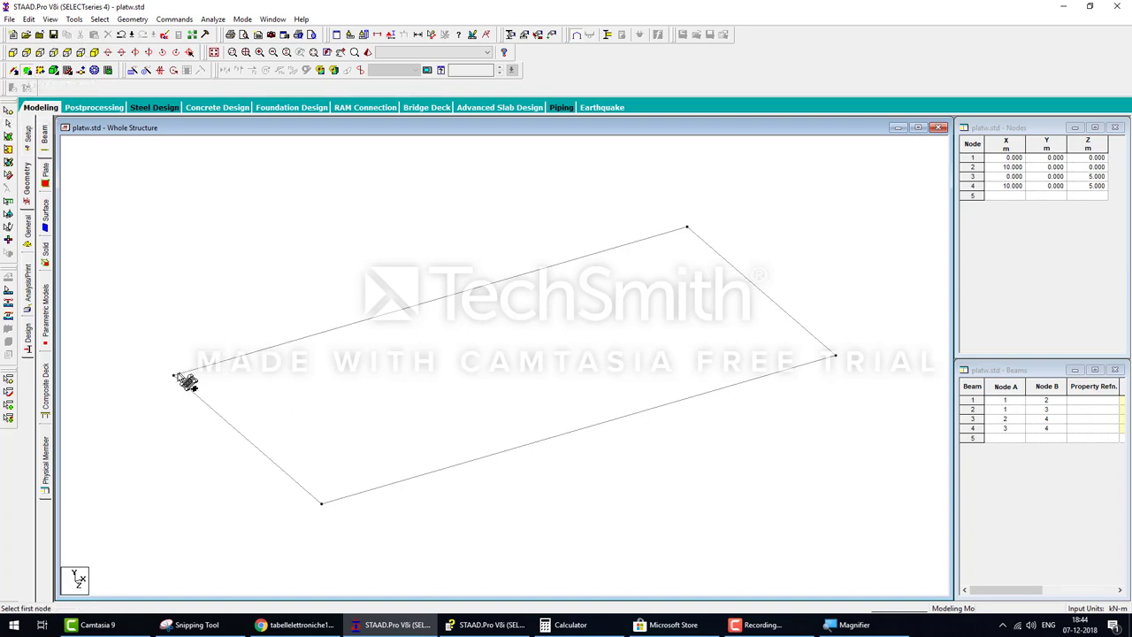
pyautogui.click(174, 375)
pyautogui.click(686, 228)
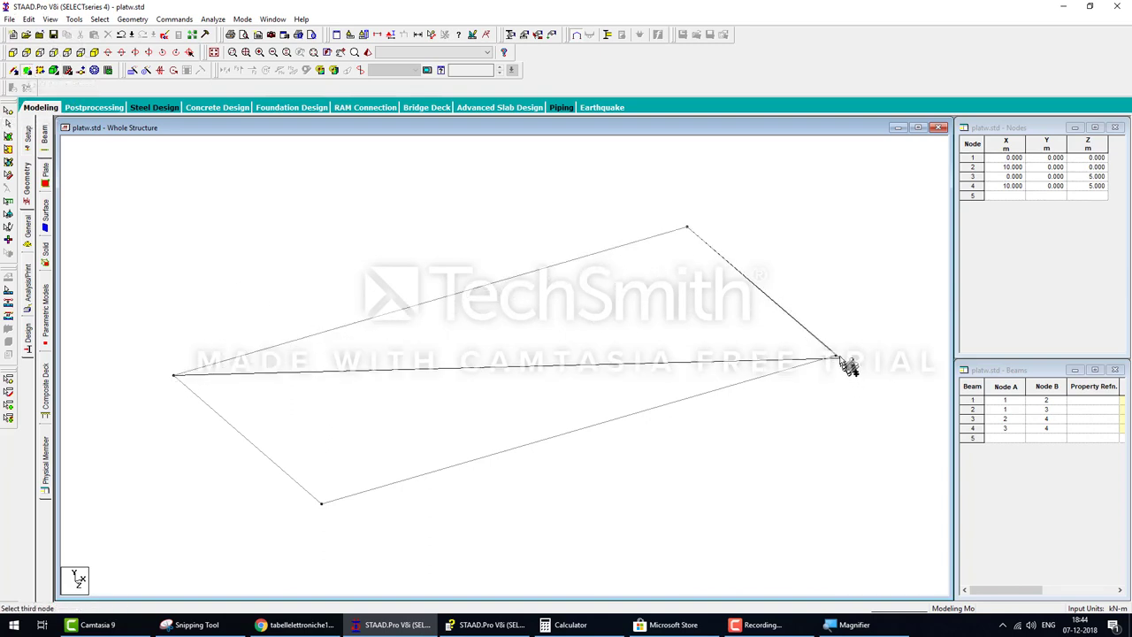
pyautogui.click(835, 355)
pyautogui.click(322, 504)
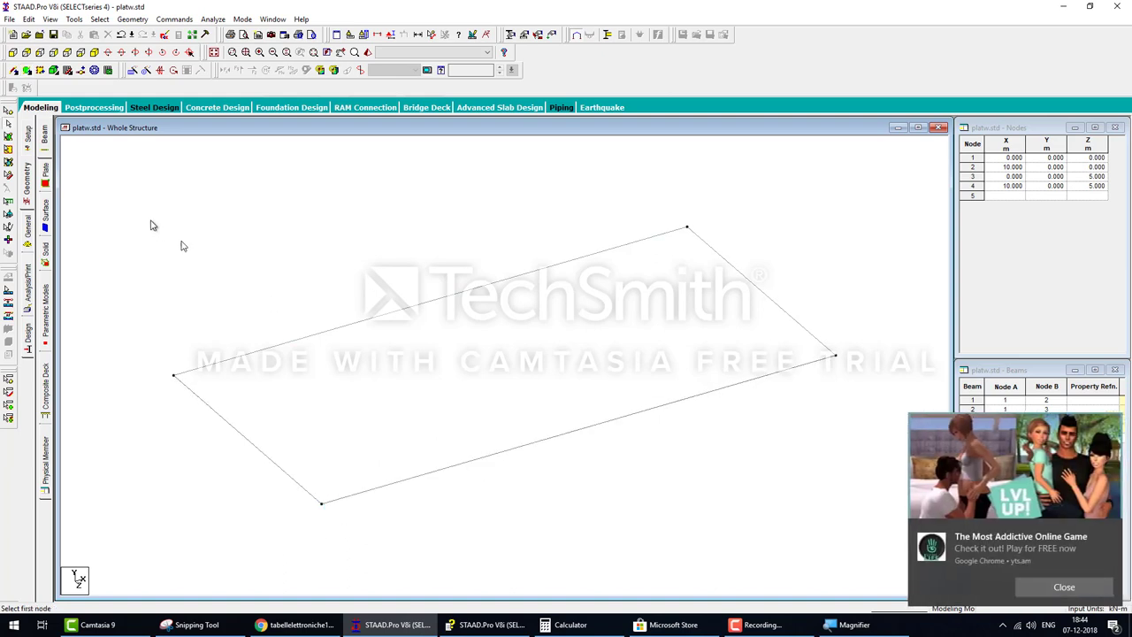
# Delete the four edge beams and check the plate in the 3D rendered view
pyautogui.click(1064, 586)
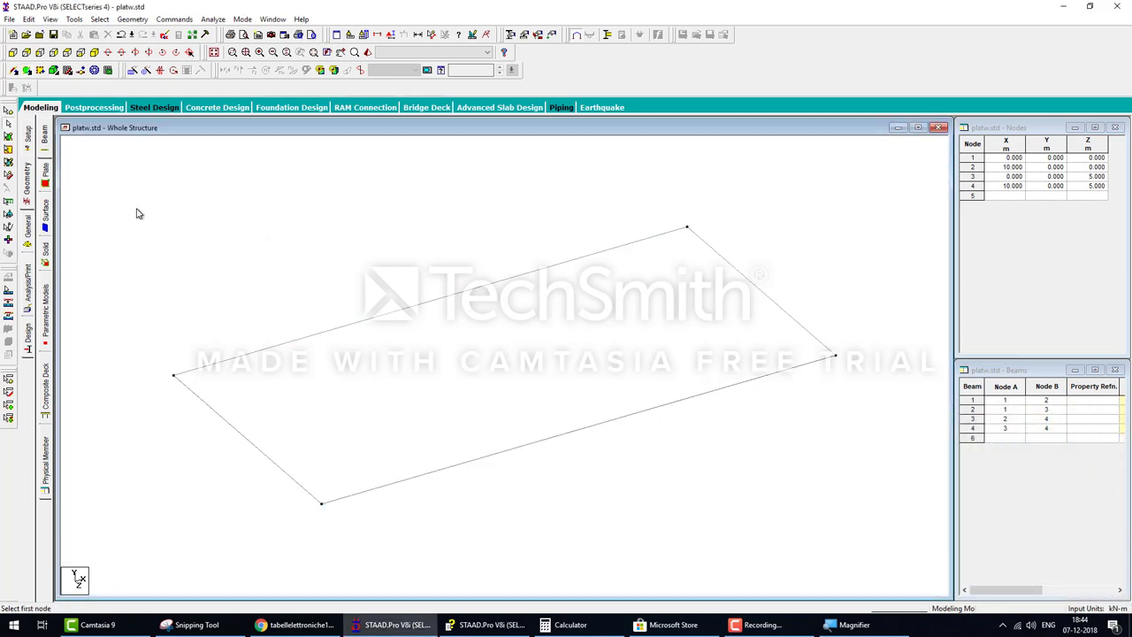
pyautogui.moveTo(137, 209); pyautogui.dragTo(846, 537)
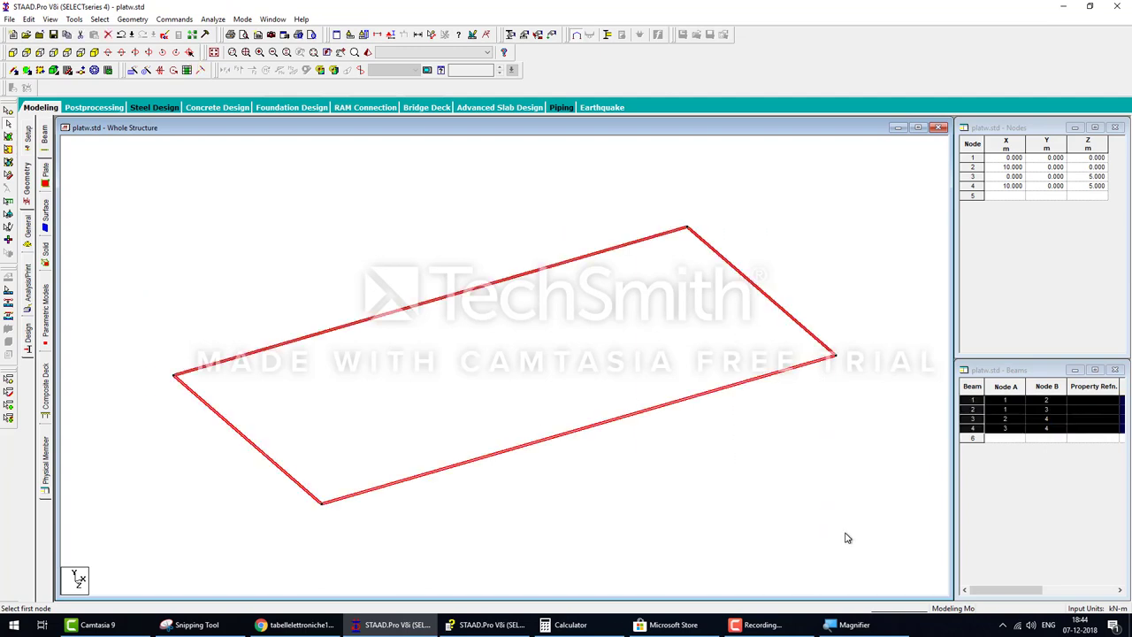
pyautogui.press('Delete')
pyautogui.press('Return')
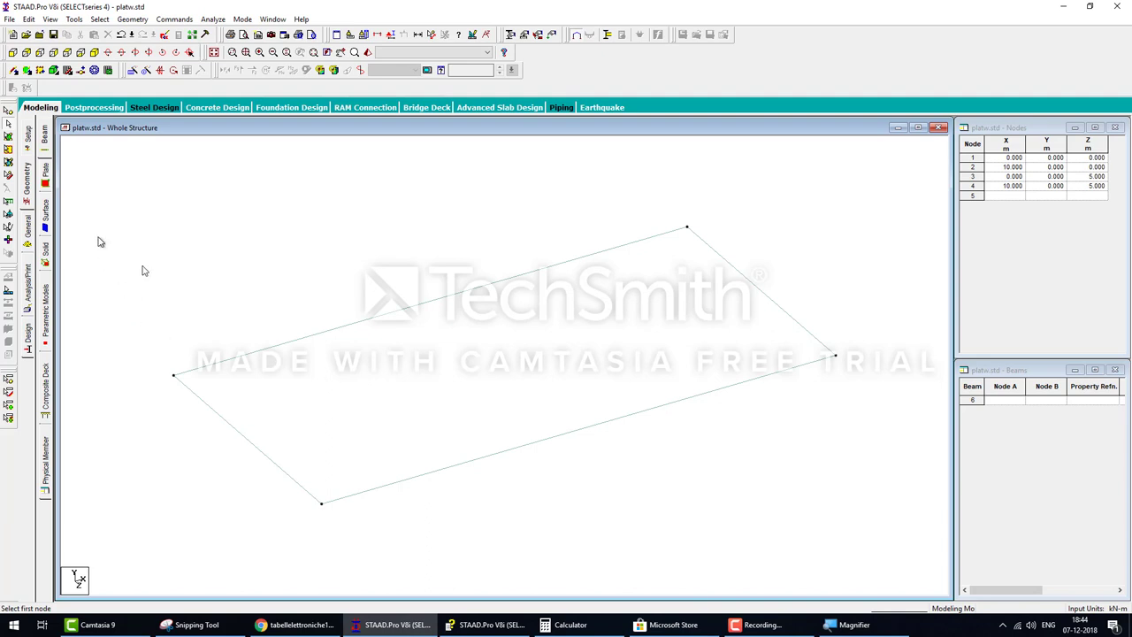
pyautogui.click(368, 52)
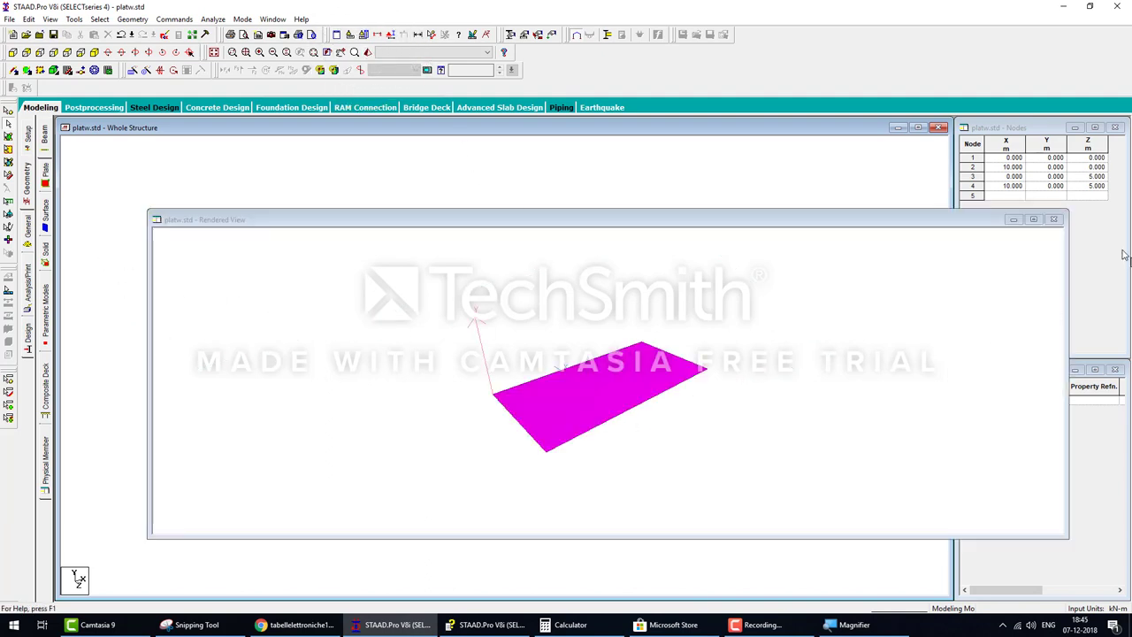
pyautogui.click(1053, 220)
# Create fixed Support 2 and assign it to corner nodes 1 to 4
pyautogui.click(27, 232)
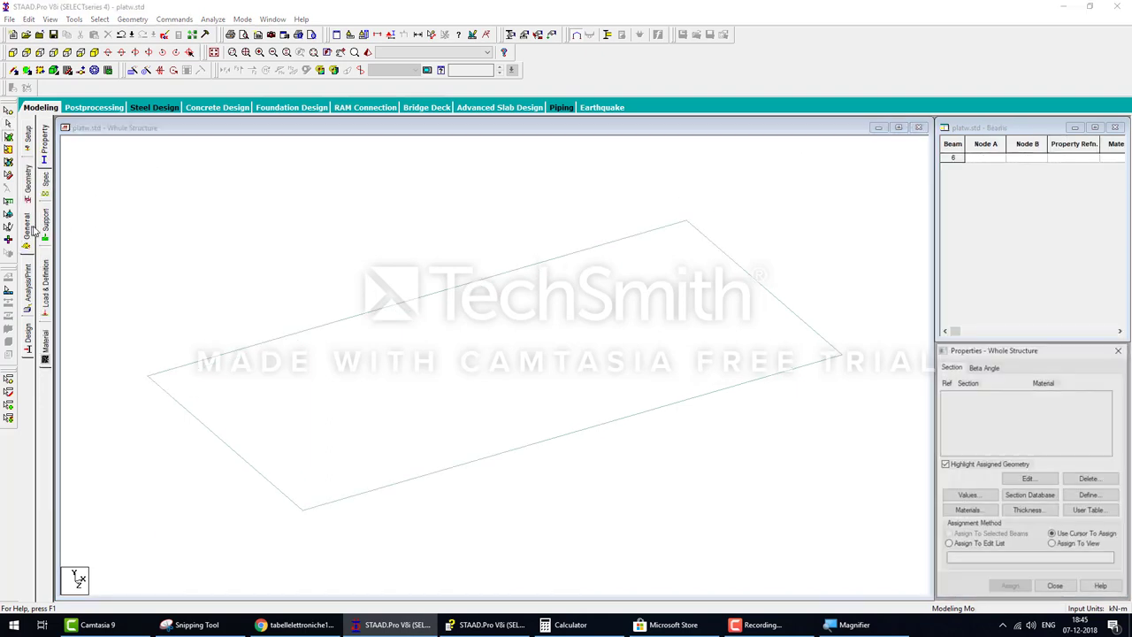
pyautogui.click(44, 225)
pyautogui.click(1041, 501)
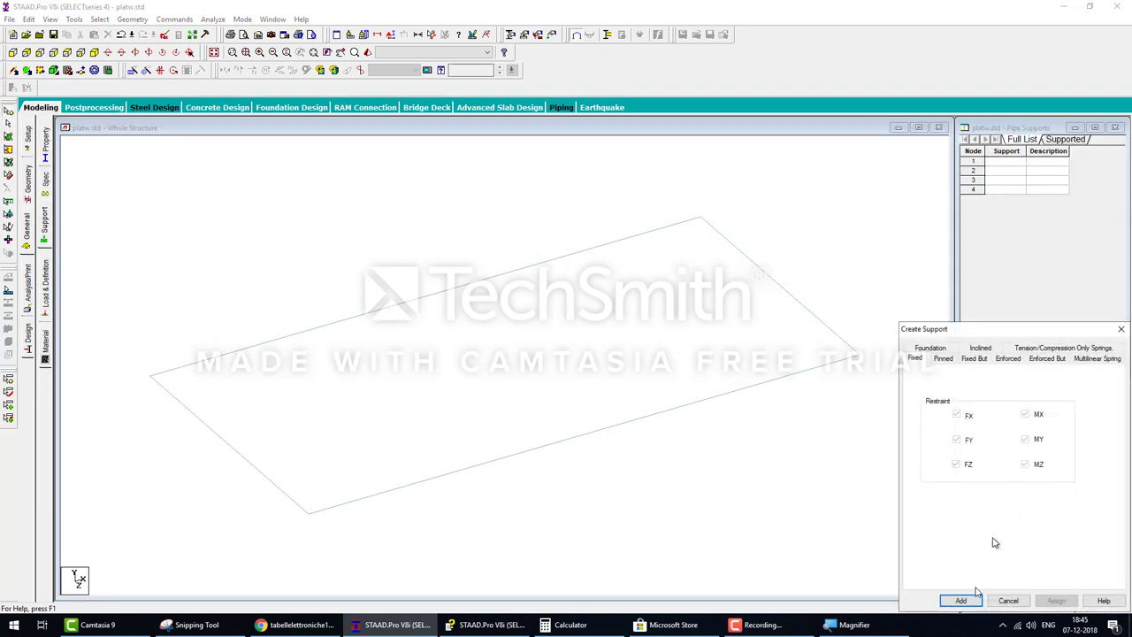
pyautogui.click(961, 598)
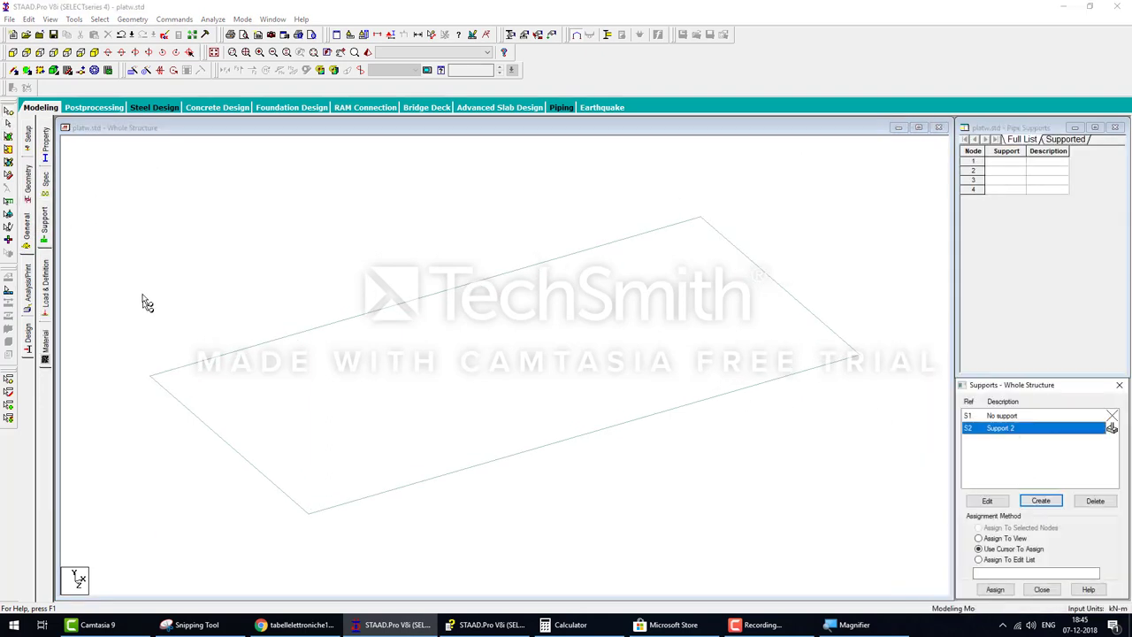
pyautogui.click(1013, 538)
pyautogui.click(995, 589)
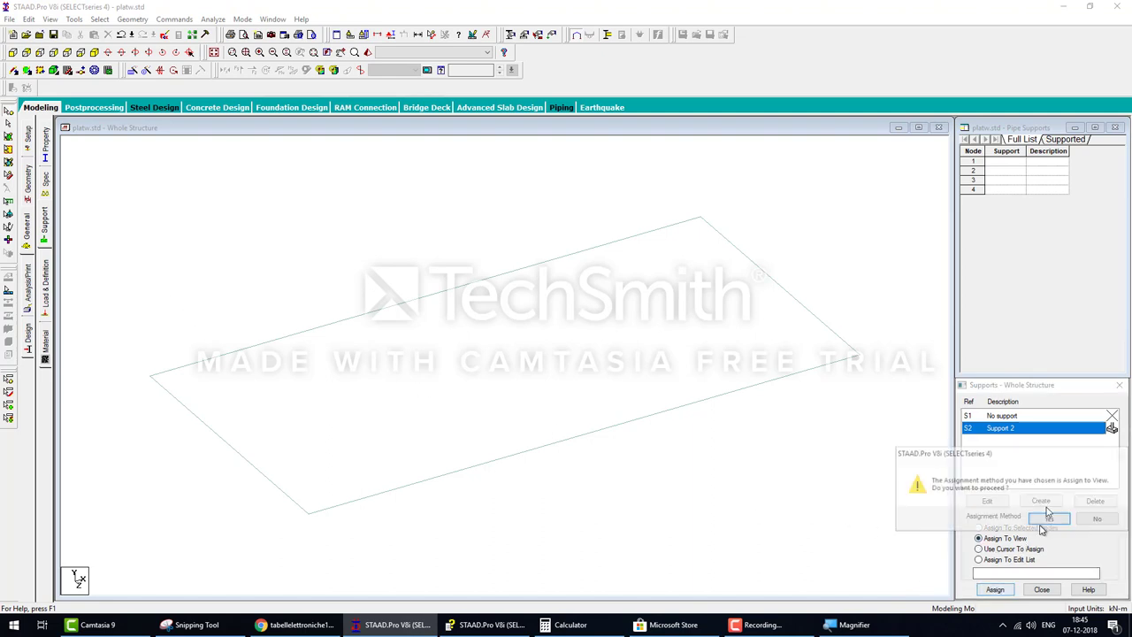
pyautogui.click(1054, 521)
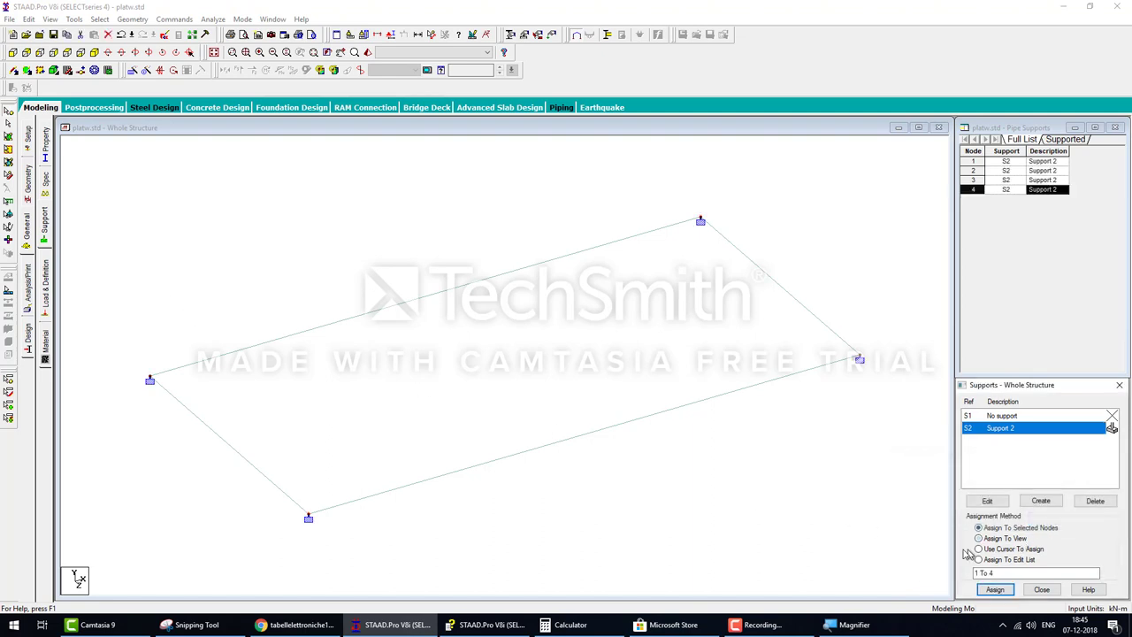
pyautogui.click(746, 474)
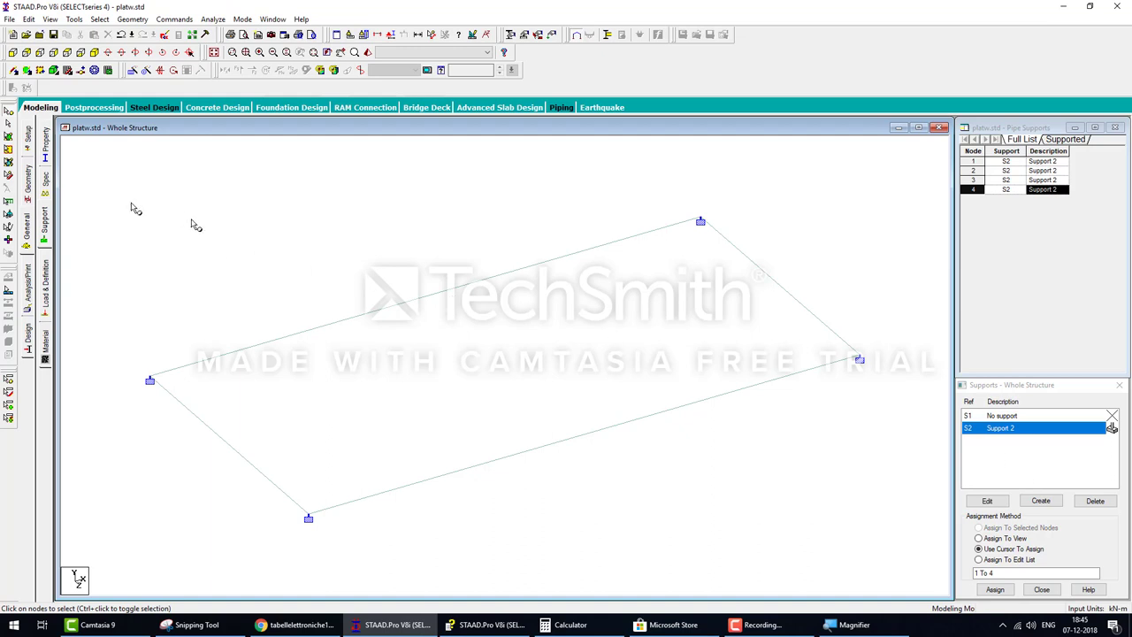
# Add a Plate Thickness property with Concrete material, then go to Load & Definition
pyautogui.click(45, 146)
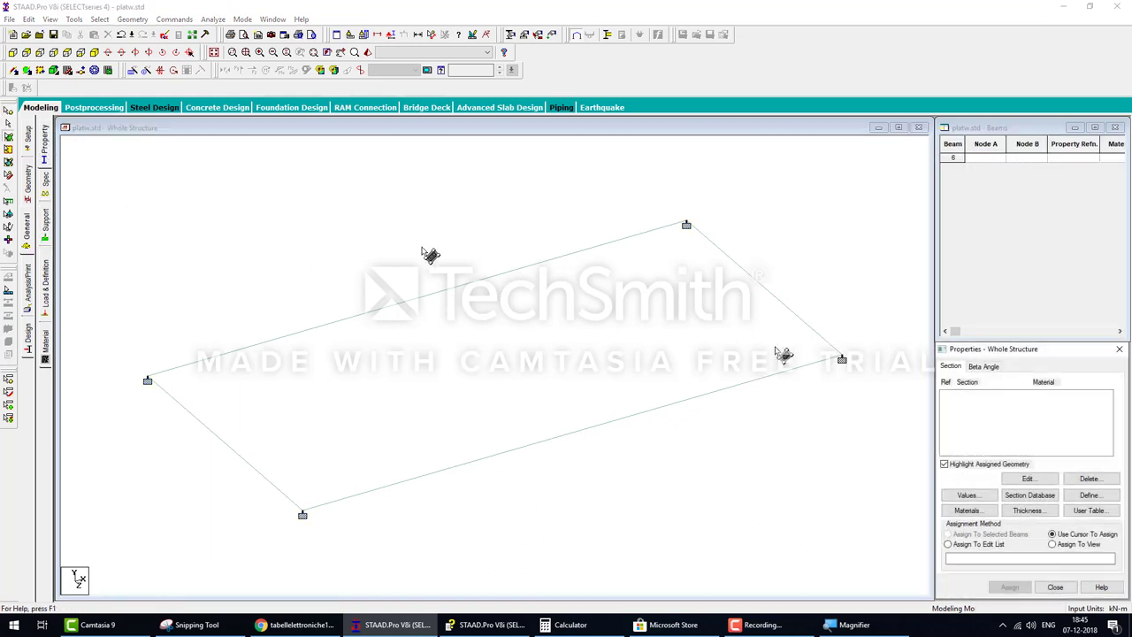
pyautogui.click(1028, 510)
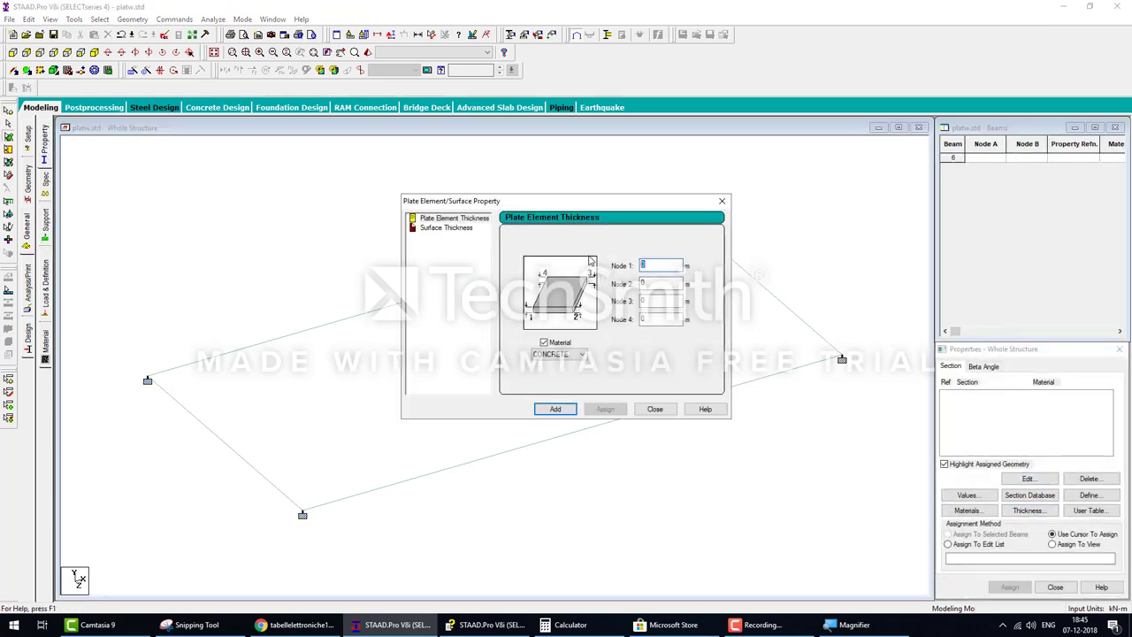
pyautogui.click(555, 409)
pyautogui.click(654, 409)
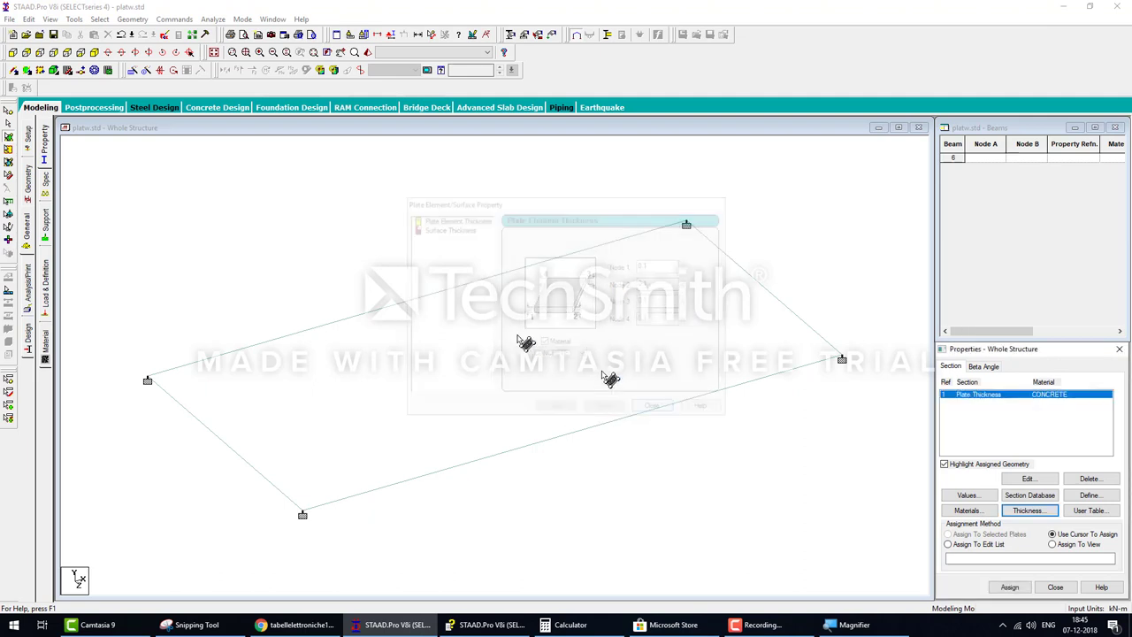
pyautogui.click(49, 270)
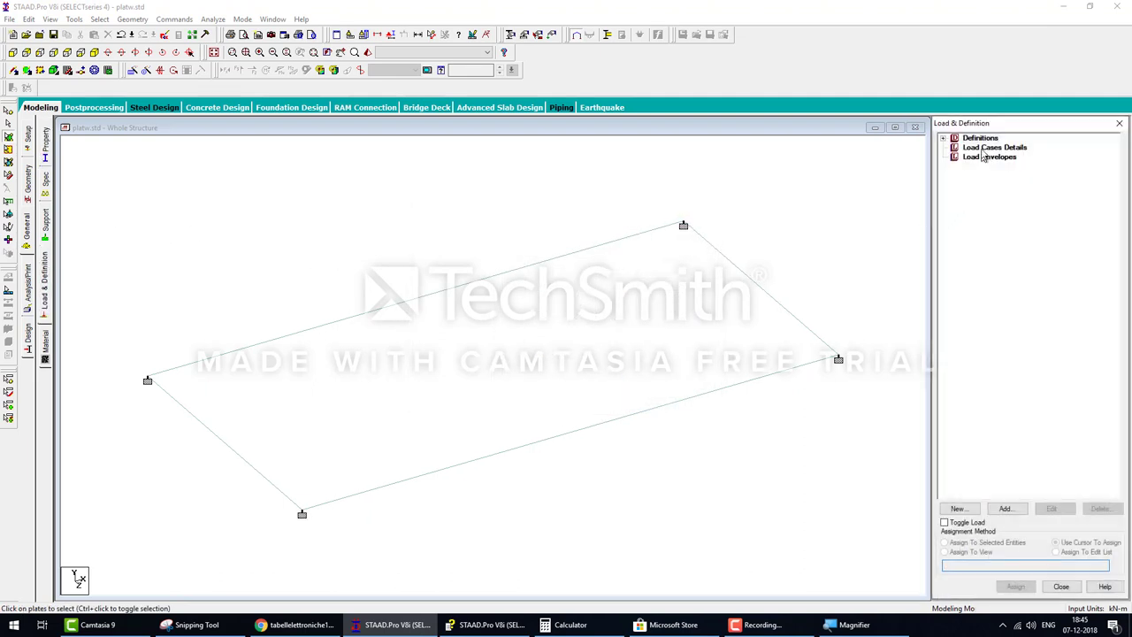
# Create primary load case 1 of type Dead titled 'dead'
pyautogui.click(1006, 510)
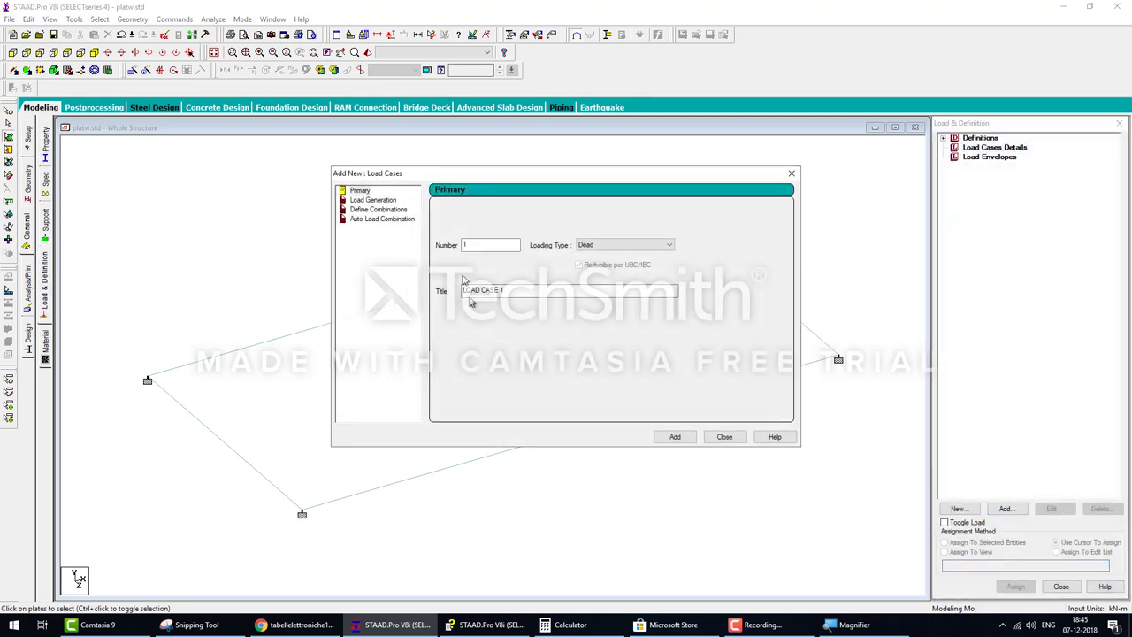
pyautogui.click(664, 246)
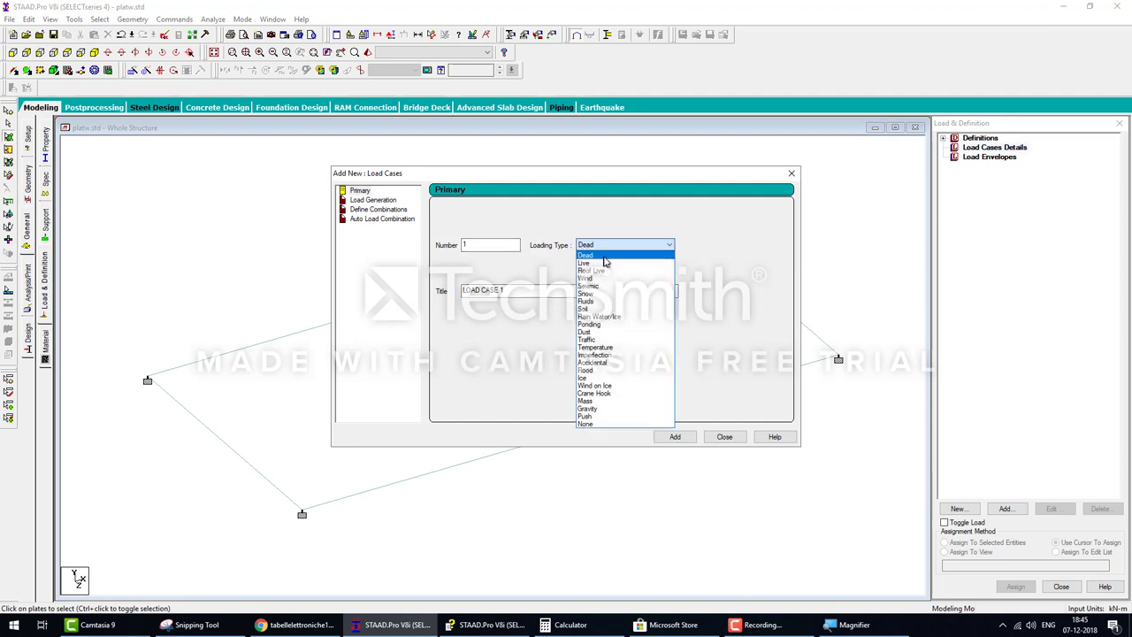
pyautogui.click(585, 255)
pyautogui.write('dead')
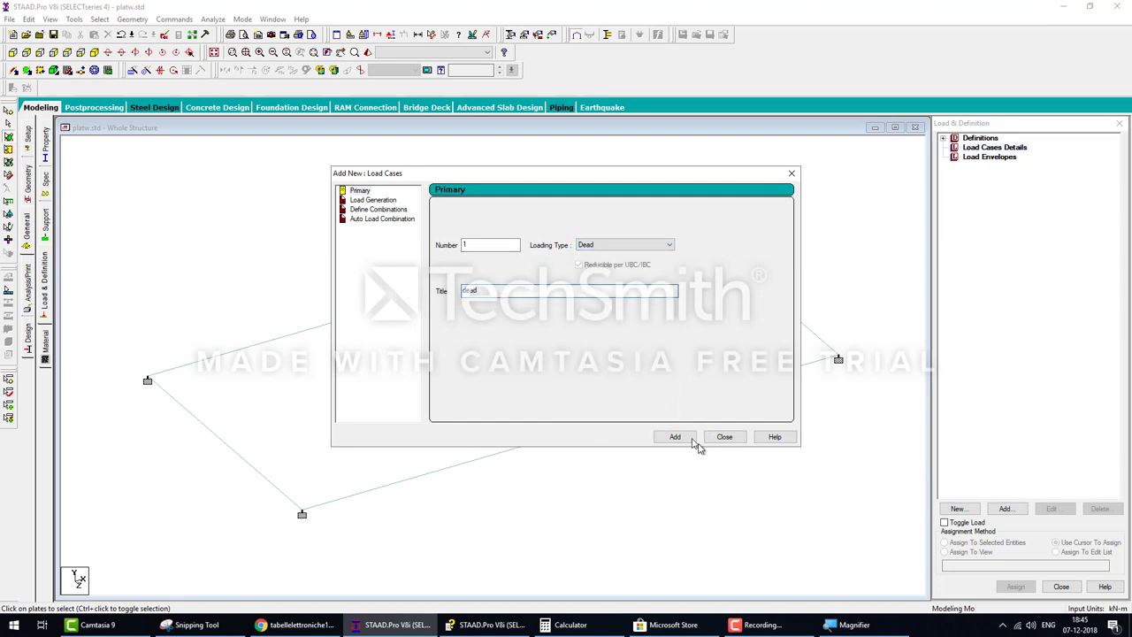
pyautogui.click(675, 437)
pyautogui.click(725, 437)
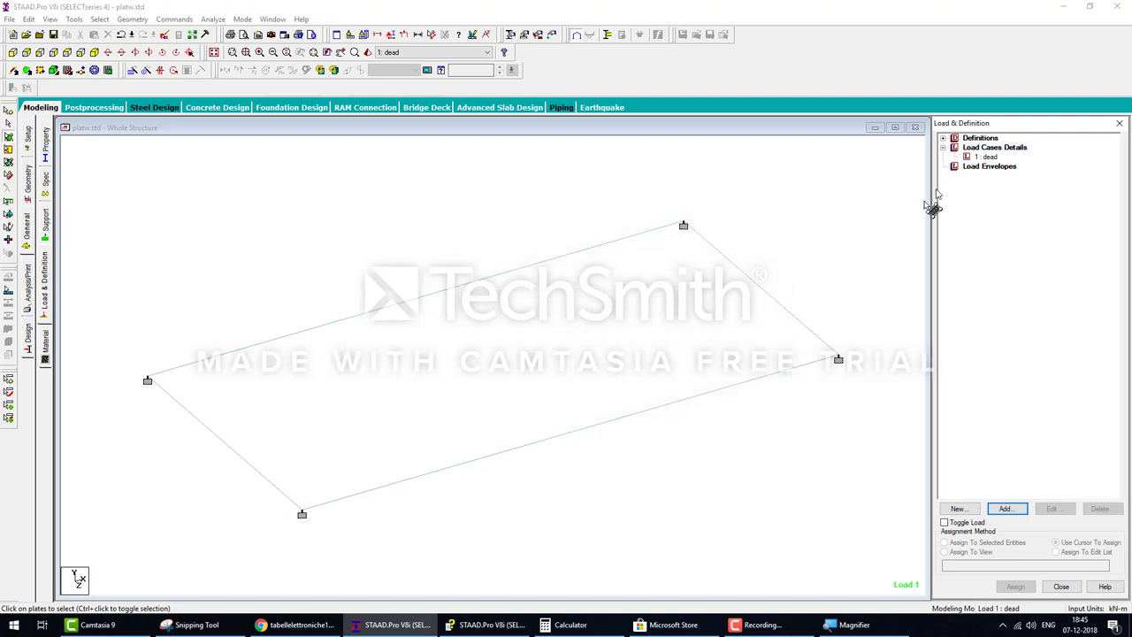
# Add a selfweight load with factor -5 in Y and assign it to the plate
pyautogui.click(1004, 508)
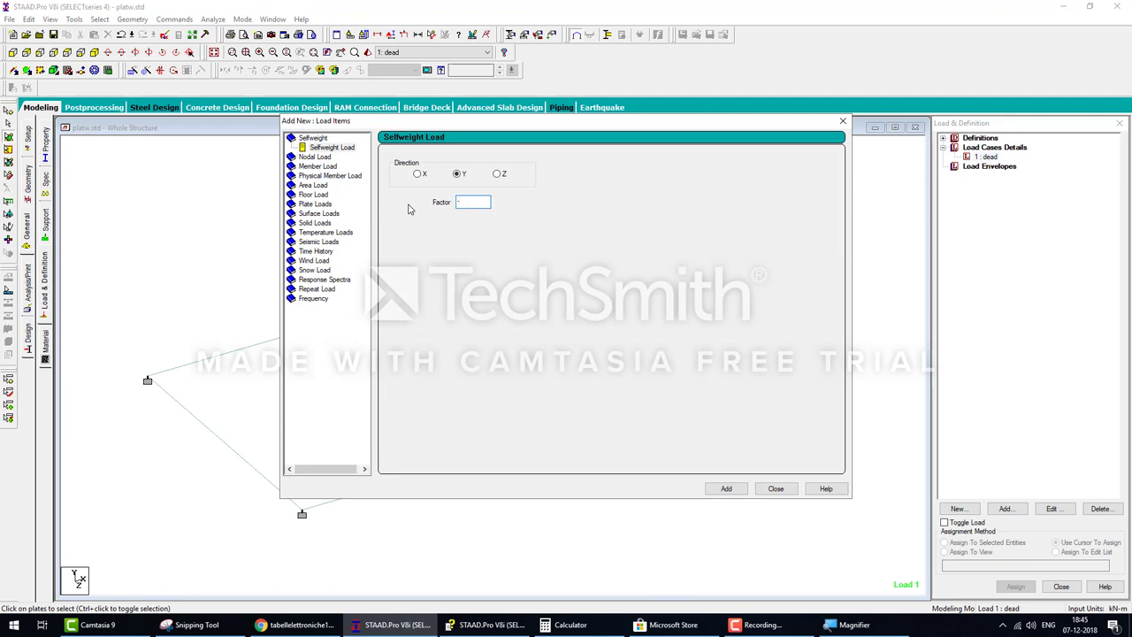
pyautogui.click(725, 488)
pyautogui.click(775, 488)
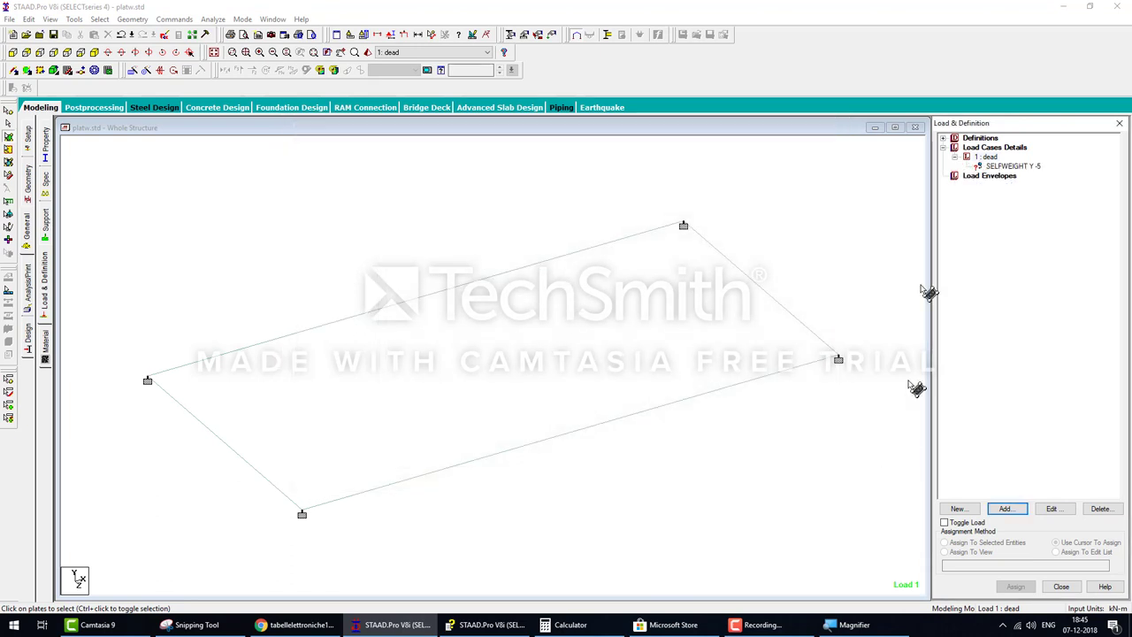
pyautogui.click(1012, 165)
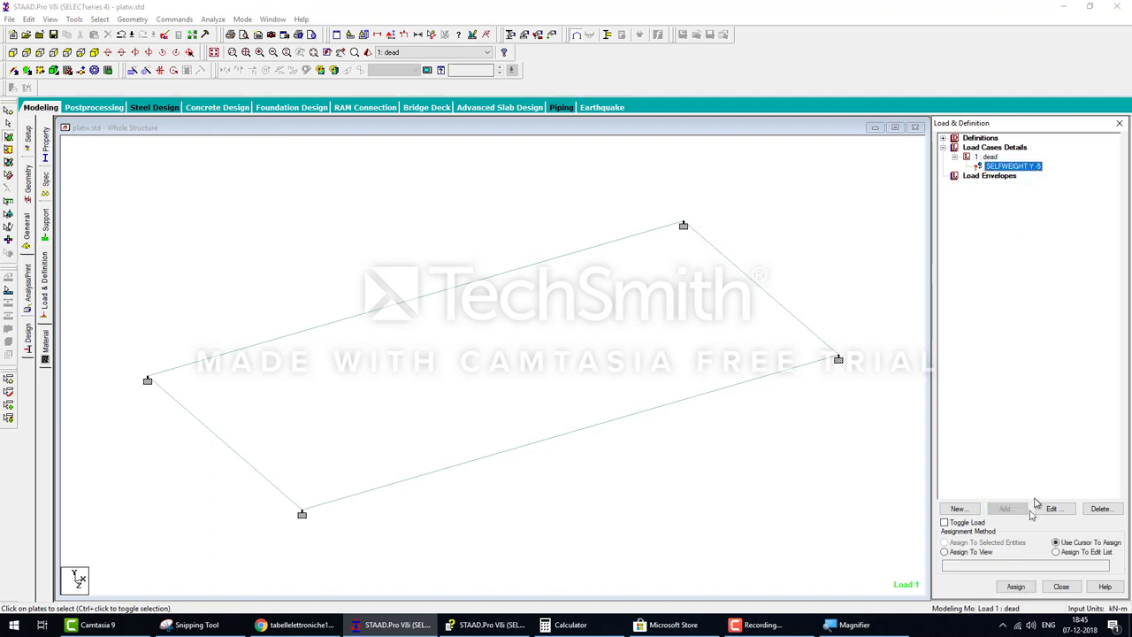
pyautogui.click(1014, 587)
pyautogui.click(1045, 395)
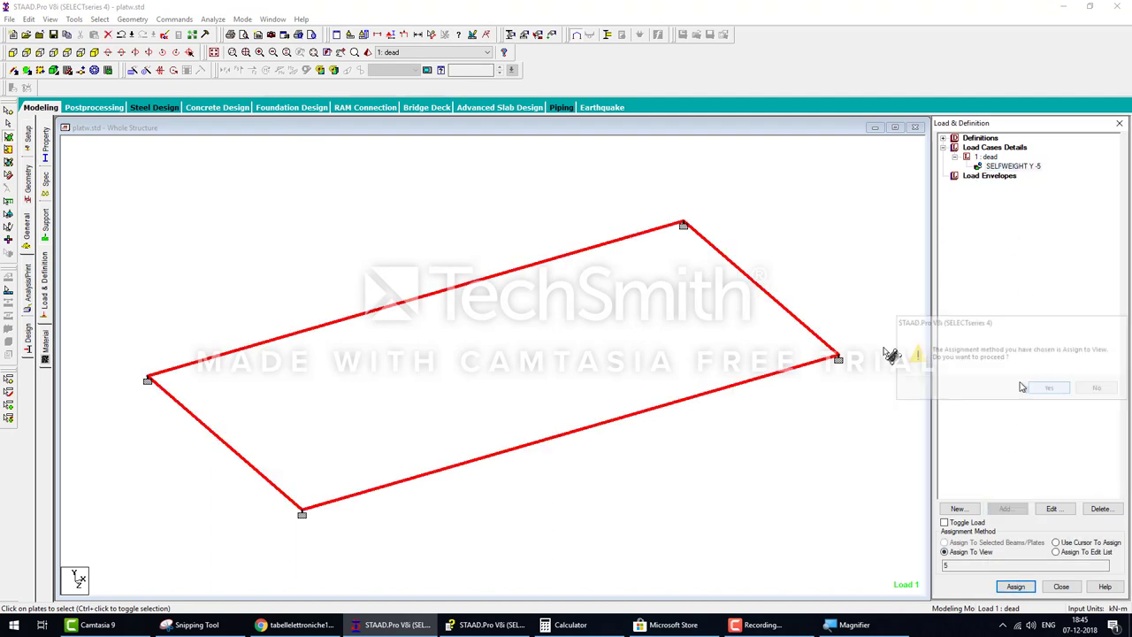
pyautogui.click(32, 298)
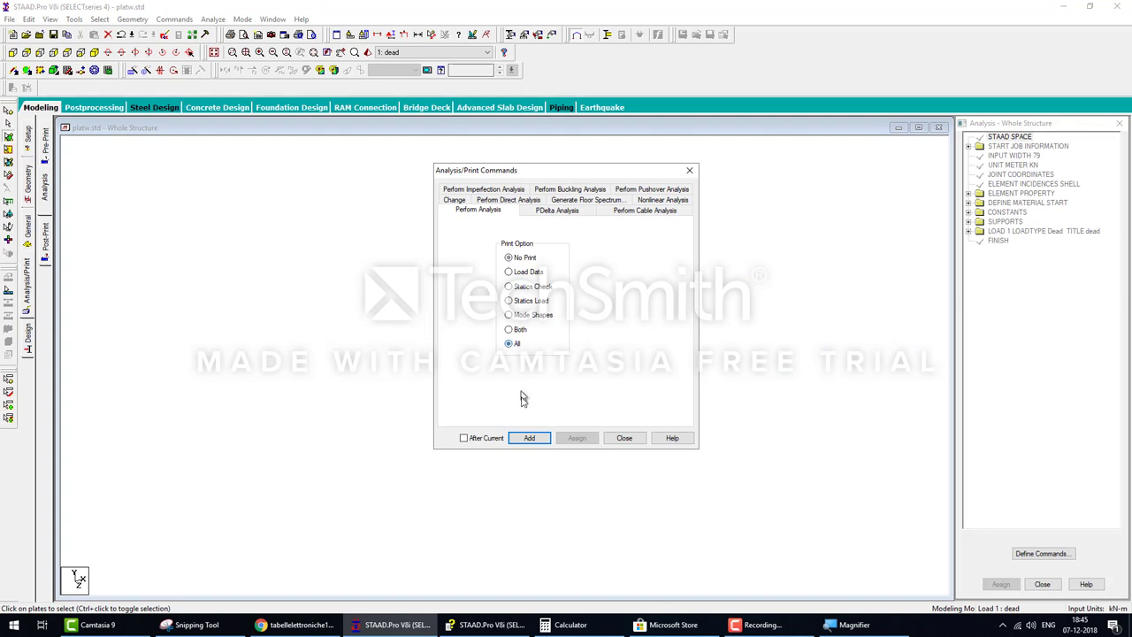
# Add a PERFORM ANALYSIS PRINT ALL command and run the analysis
pyautogui.click(530, 438)
pyautogui.click(624, 437)
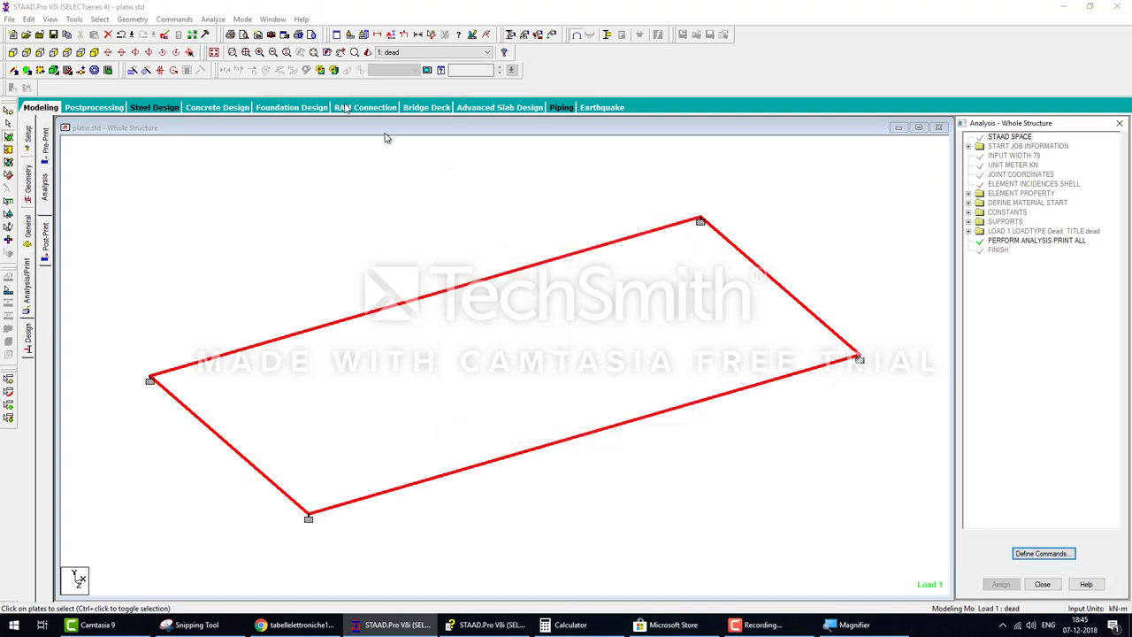
pyautogui.click(221, 20)
pyautogui.click(239, 32)
# Save the model and review the single error in the analysis output file
pyautogui.click(488, 329)
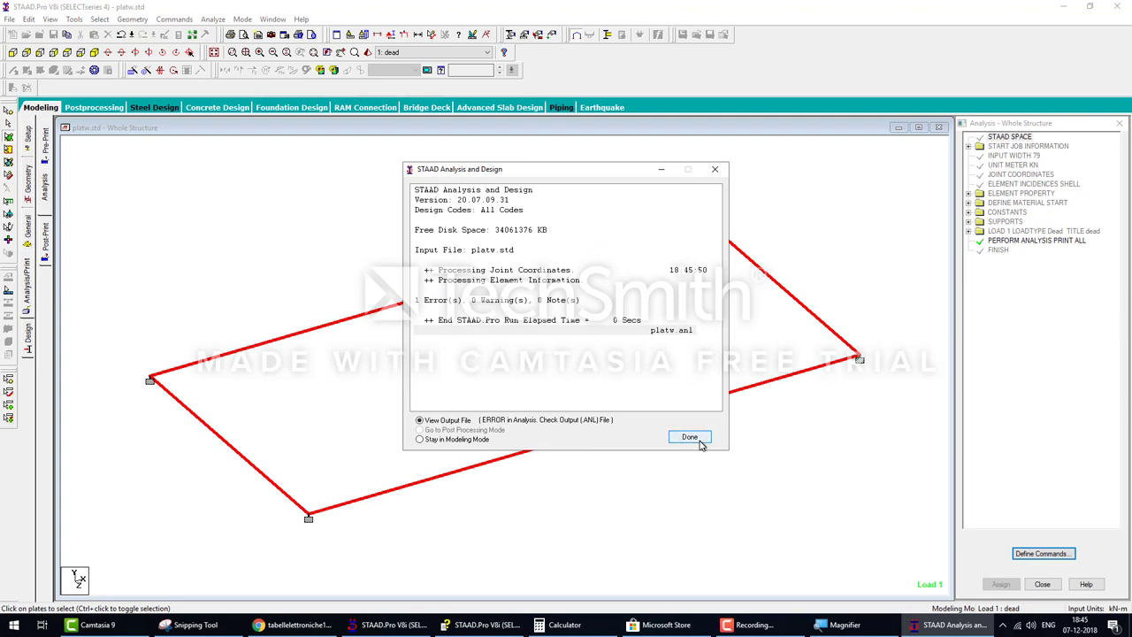
pyautogui.click(689, 437)
pyautogui.click(56, 89)
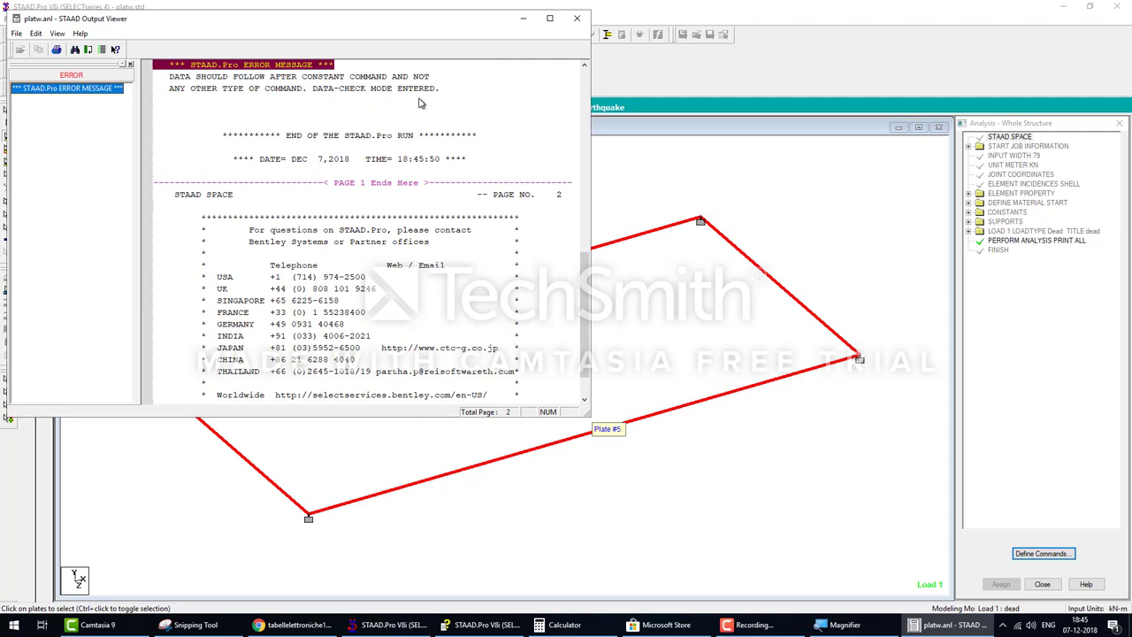
pyautogui.click(576, 18)
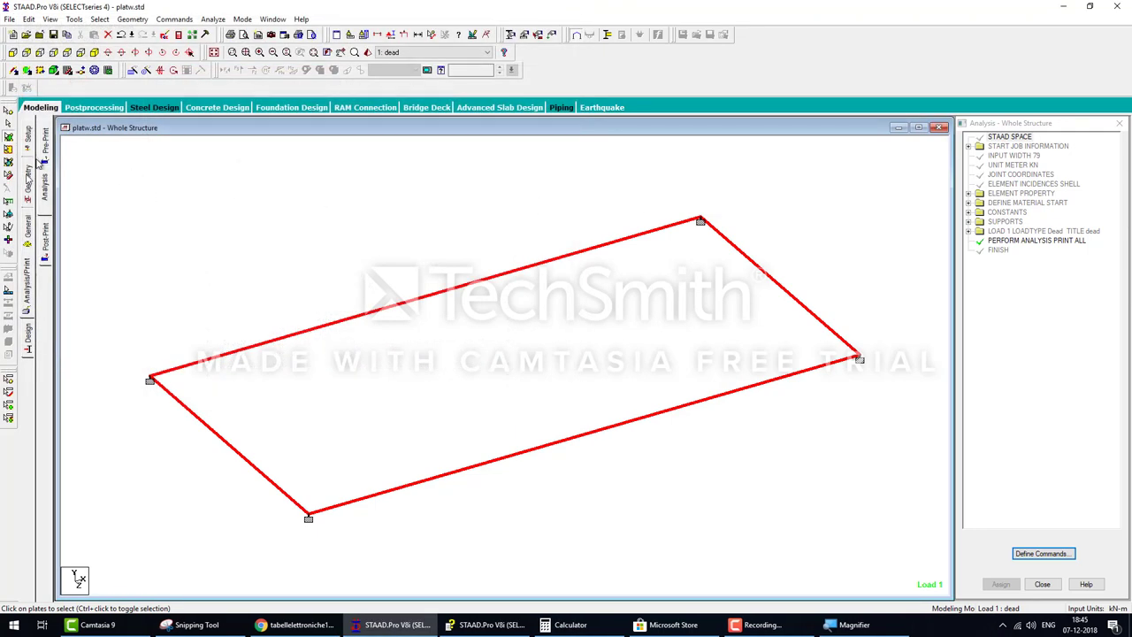
# Assign the concrete Plate Thickness property R1 to the plate
pyautogui.click(26, 245)
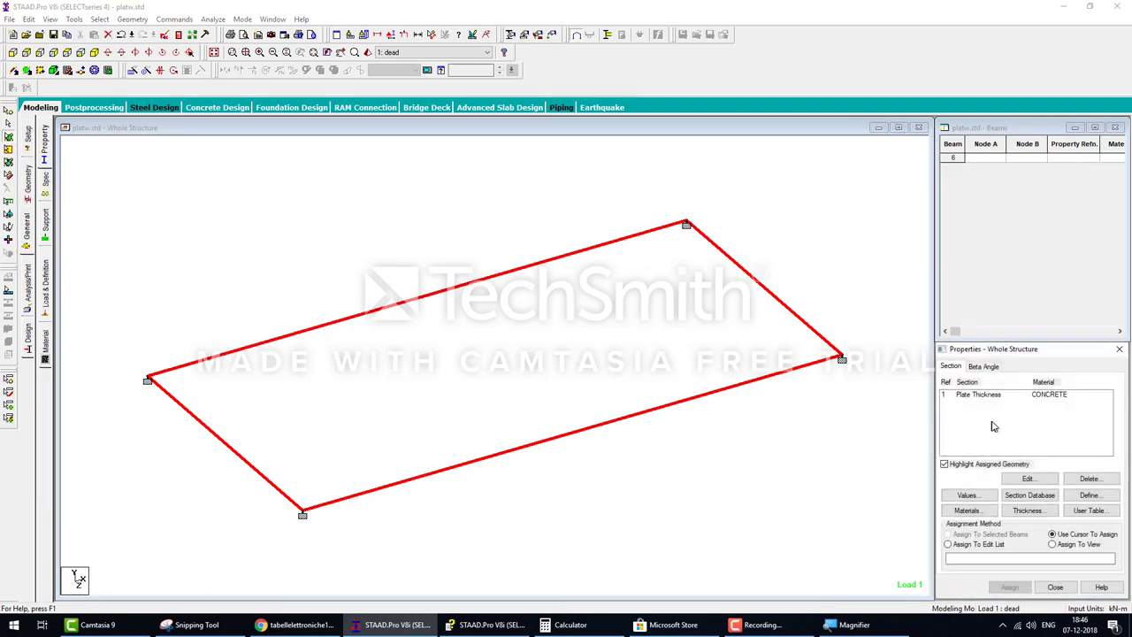
pyautogui.click(1006, 402)
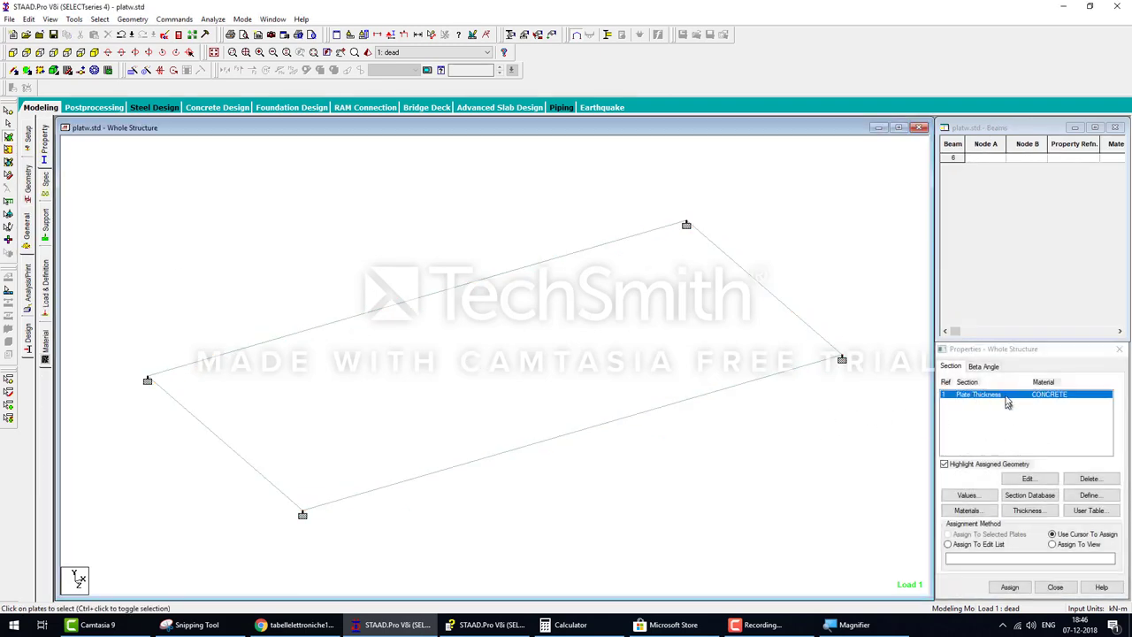
pyautogui.click(1054, 543)
pyautogui.click(1010, 587)
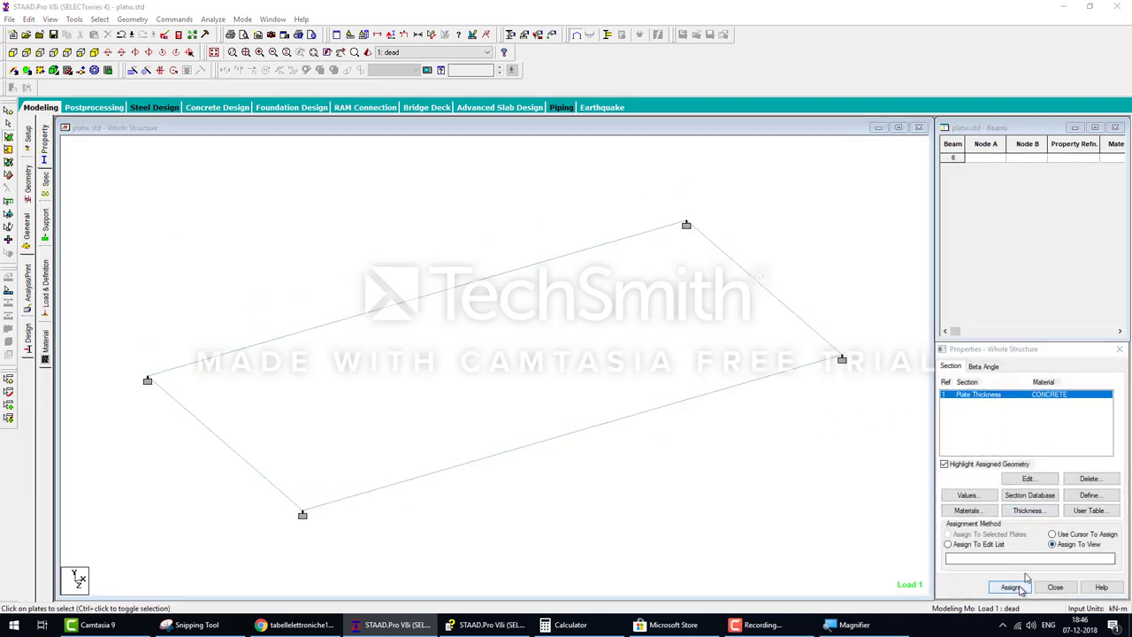
pyautogui.click(1063, 506)
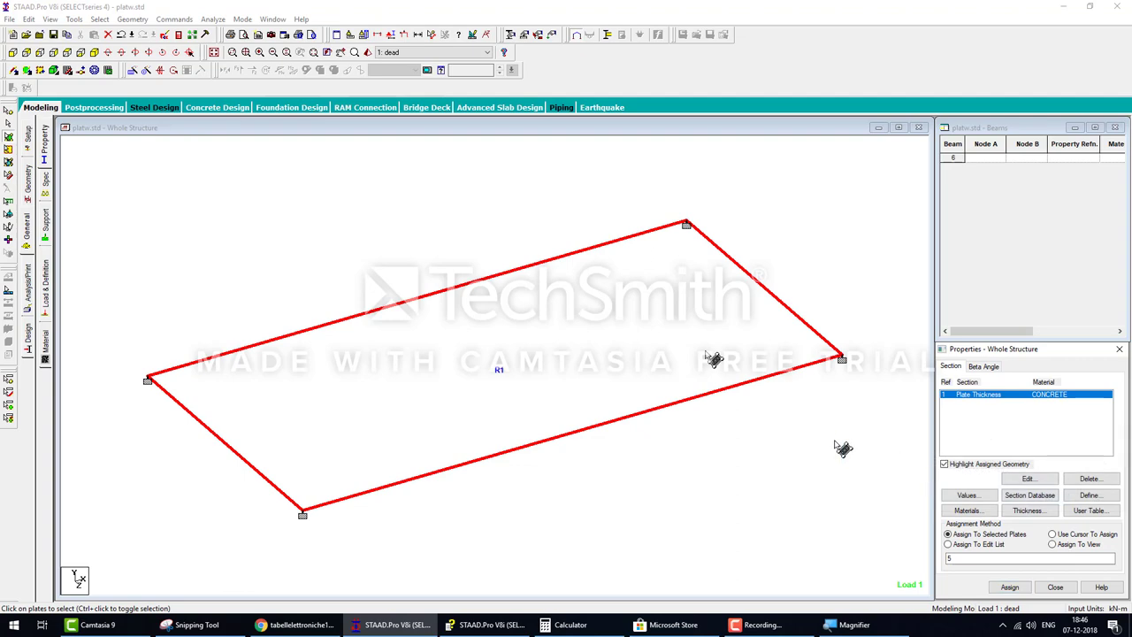
# Save and rerun the analysis, then close the progress window
pyautogui.click(213, 18)
pyautogui.click(220, 33)
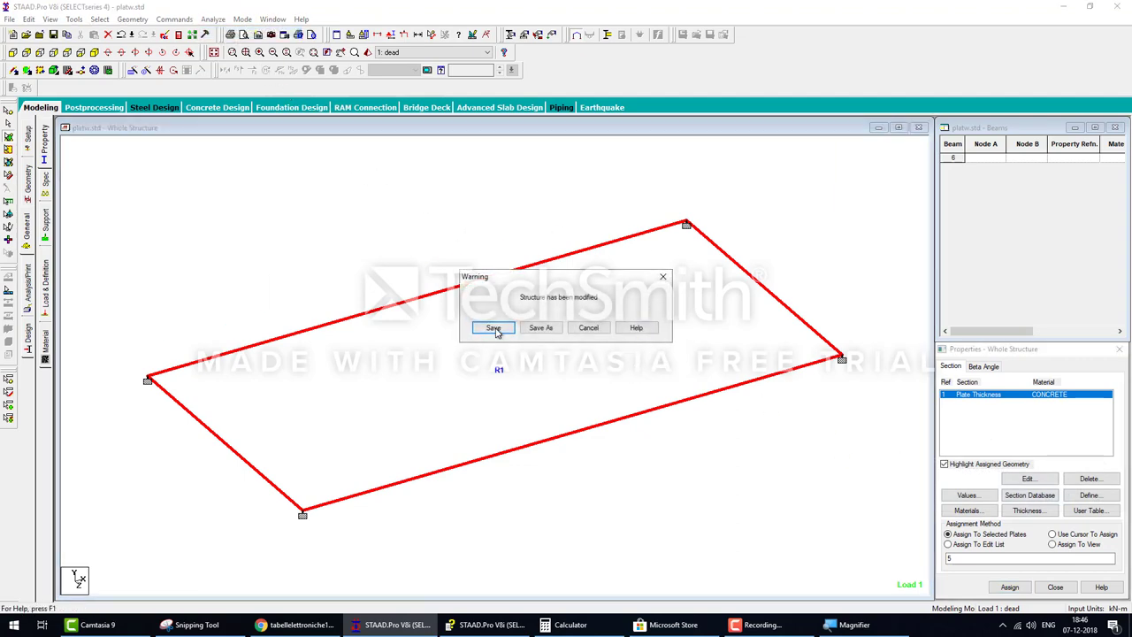
pyautogui.click(489, 331)
pyautogui.click(689, 437)
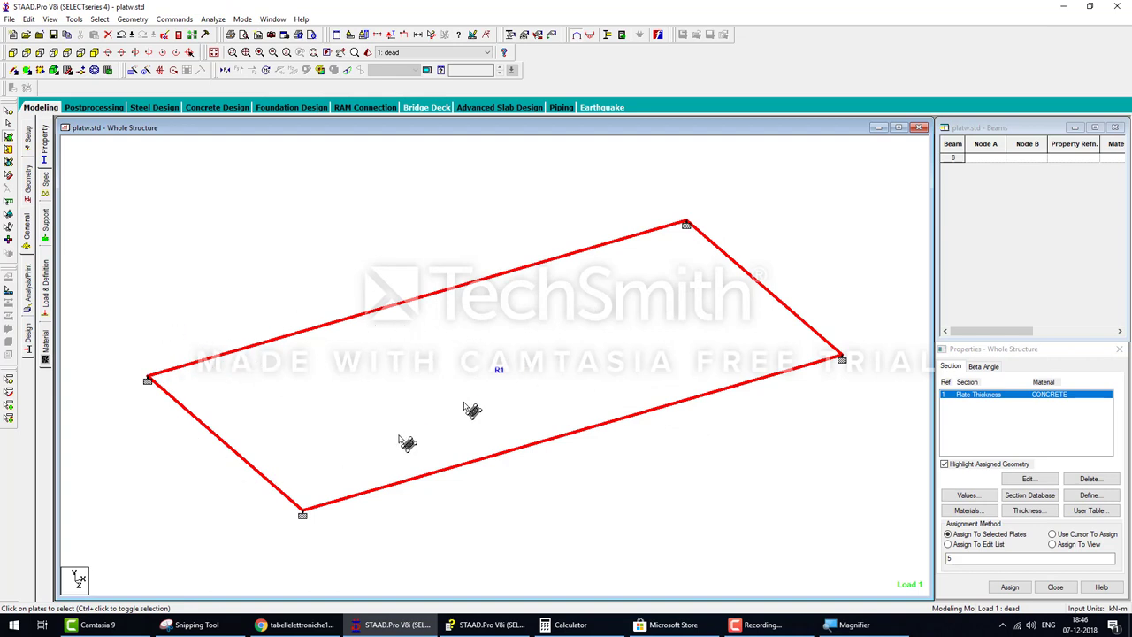
# Select the plate and view it edge-on in the front view
pyautogui.click(695, 469)
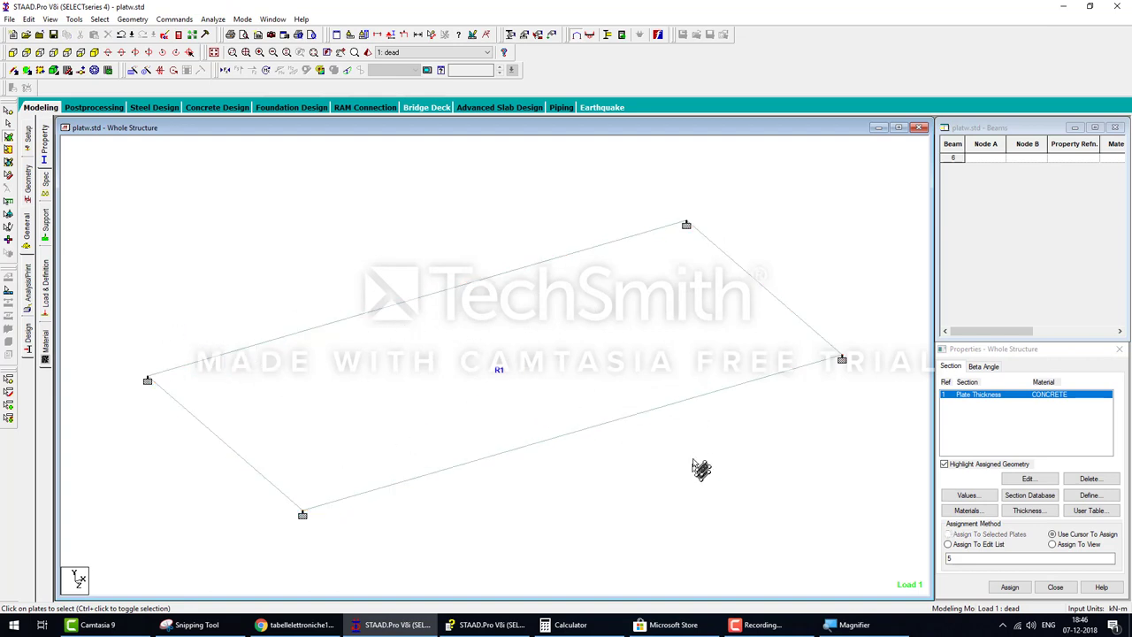
pyautogui.moveTo(534, 353); pyautogui.dragTo(529, 321, button='middle')
pyautogui.click(534, 305)
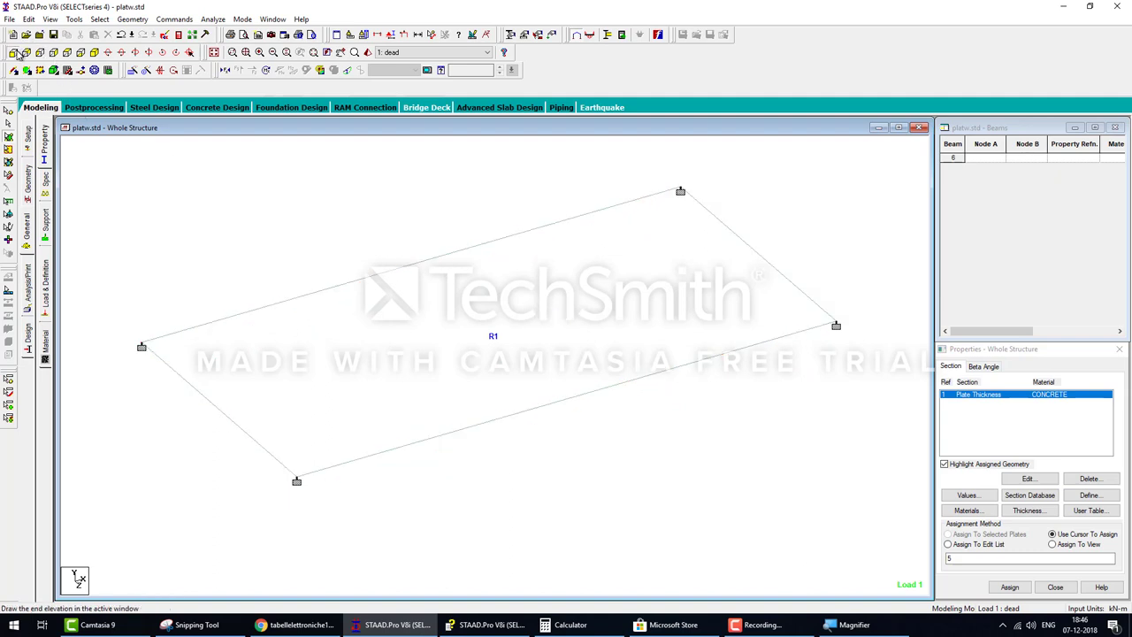
pyautogui.click(12, 52)
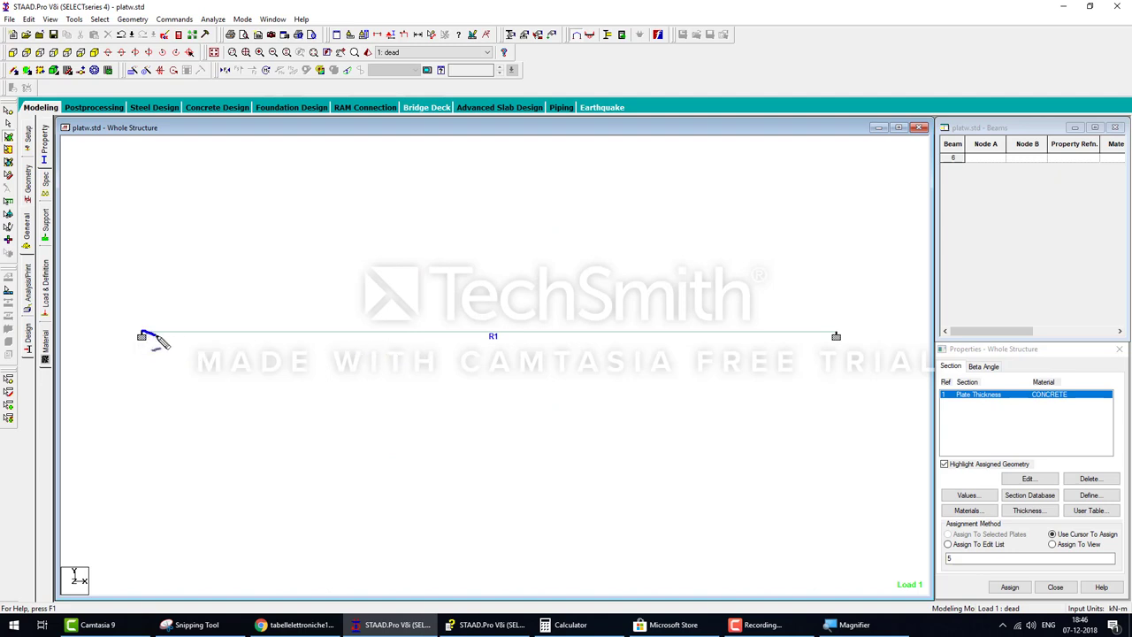
# Sketch on-screen marks for supports and selfweight, erase them, and switch to isometric view
pyautogui.moveTo(142, 333)
pyautogui.mouseDown()
pyautogui.moveTo(683, 373)
pyautogui.moveTo(862, 323)
pyautogui.moveTo(815, 310)
pyautogui.mouseUp()
pyautogui.moveTo(157, 297)
pyautogui.mouseDown()
pyautogui.moveTo(128, 321)
pyautogui.moveTo(157, 292)
pyautogui.mouseUp()
pyautogui.moveTo(487, 370); pyautogui.dragTo(507, 421)
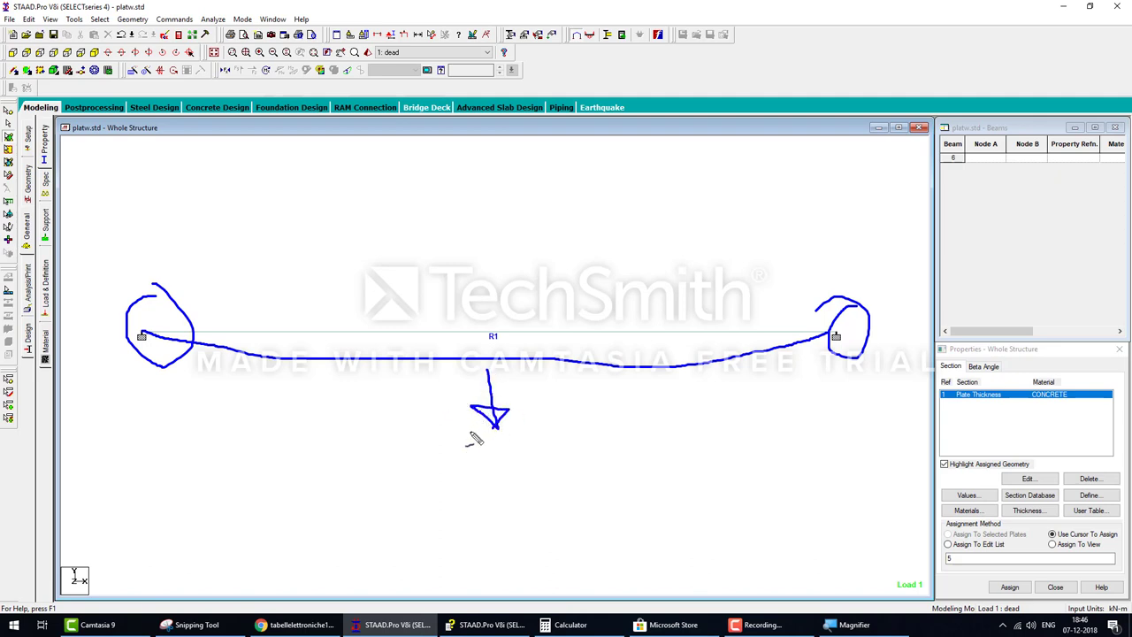
pyautogui.press('Escape')
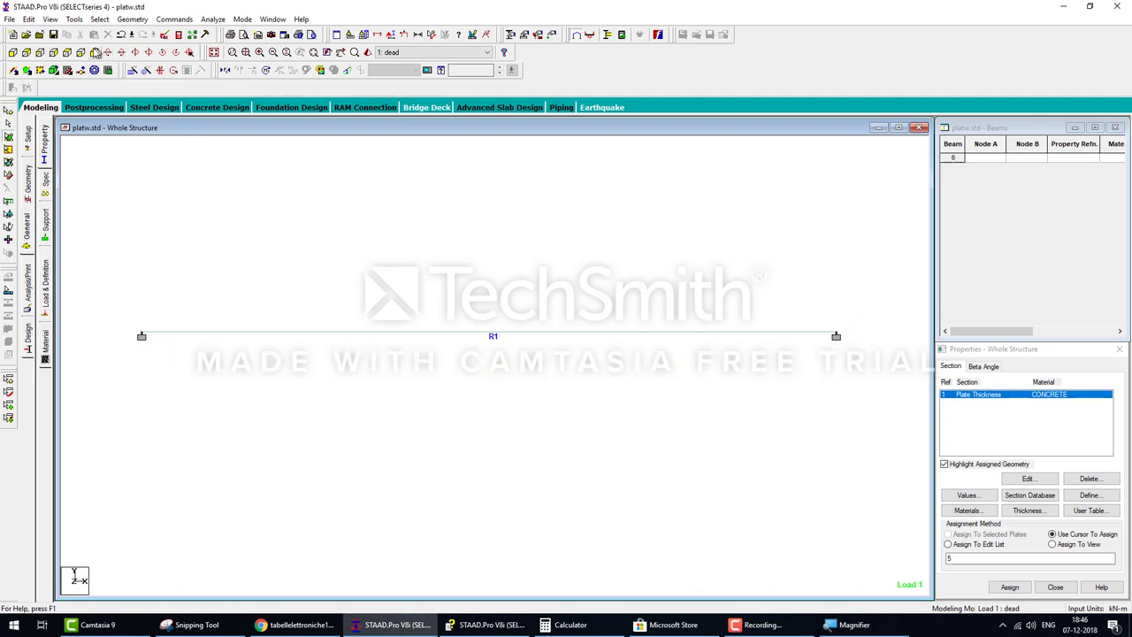
pyautogui.click(94, 52)
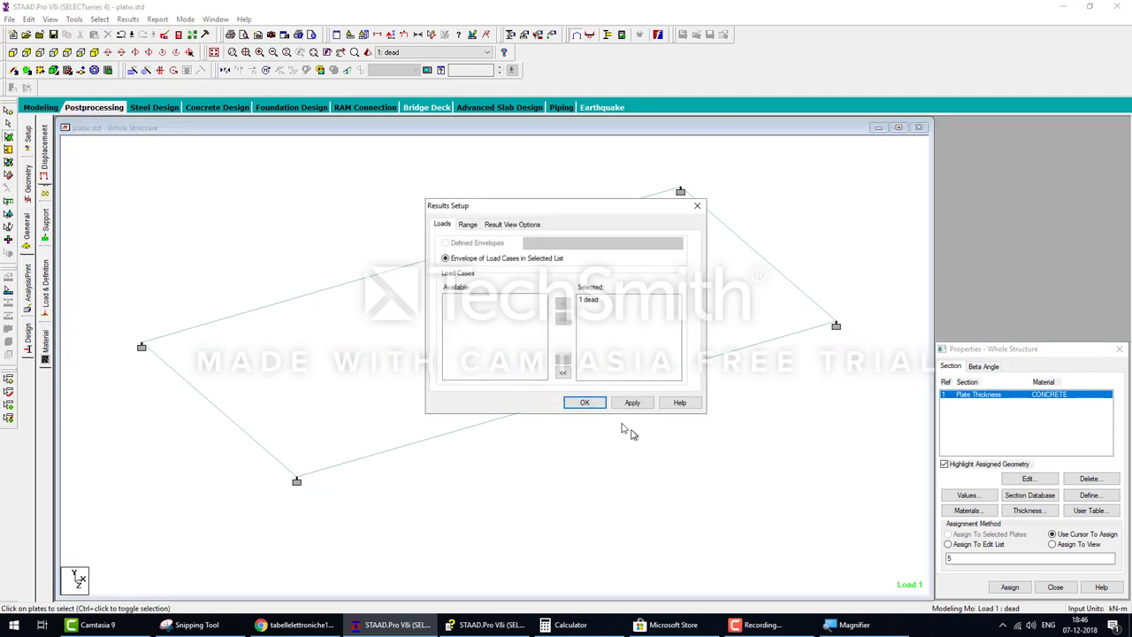
# Accept load case 1 dead results and magnify the Node Displacements table to 200%, then 100%
pyautogui.click(586, 403)
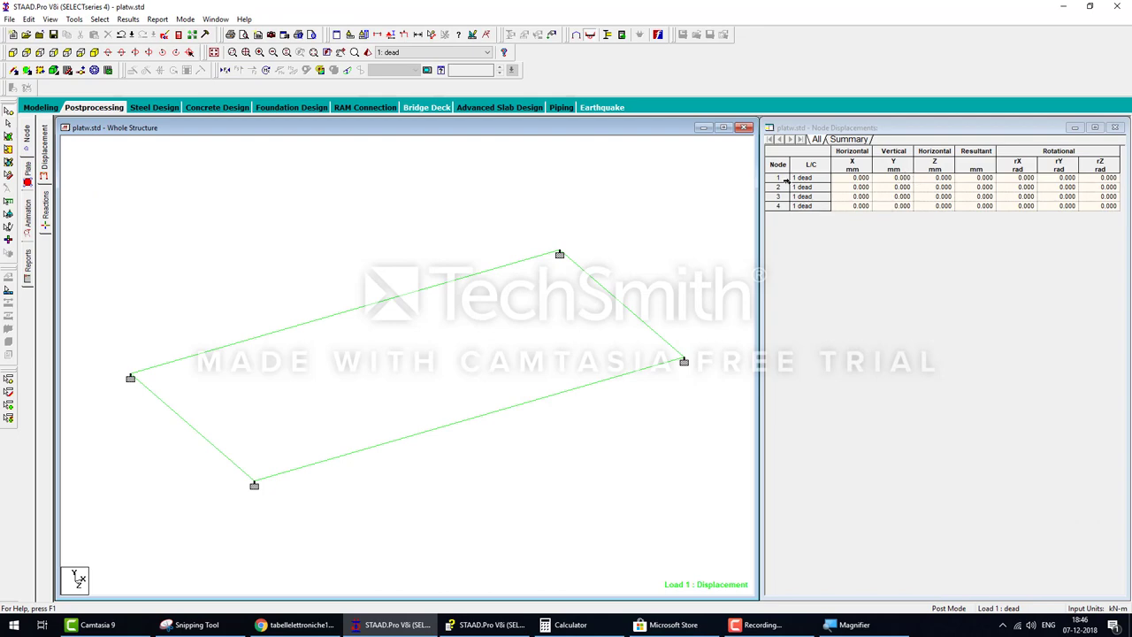
pyautogui.click(849, 624)
pyautogui.click(459, 333)
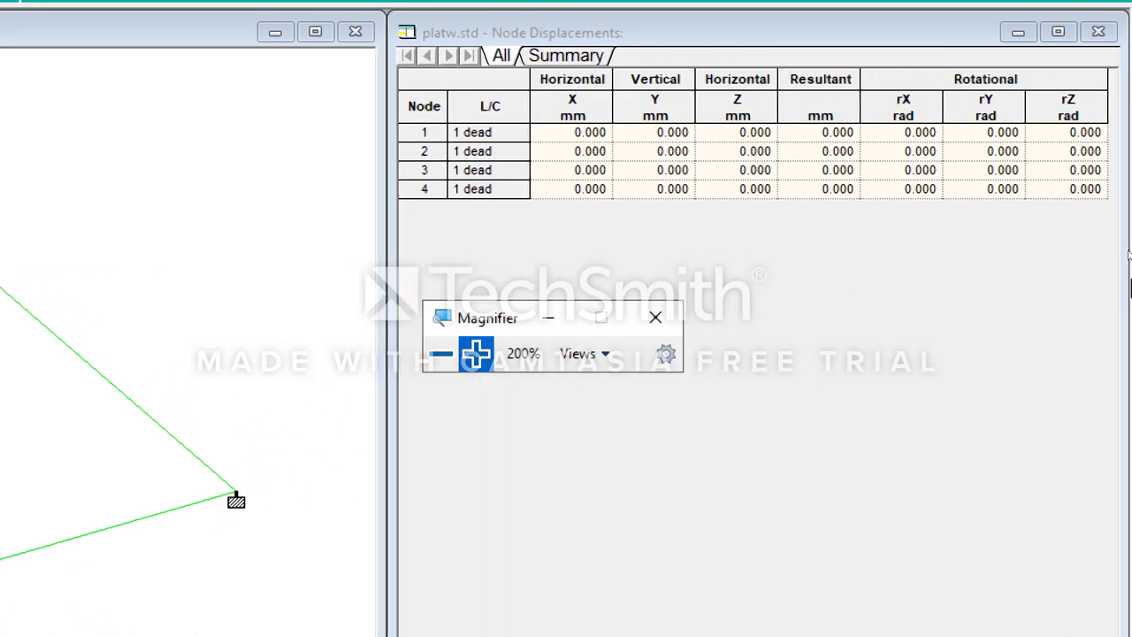
pyautogui.click(441, 354)
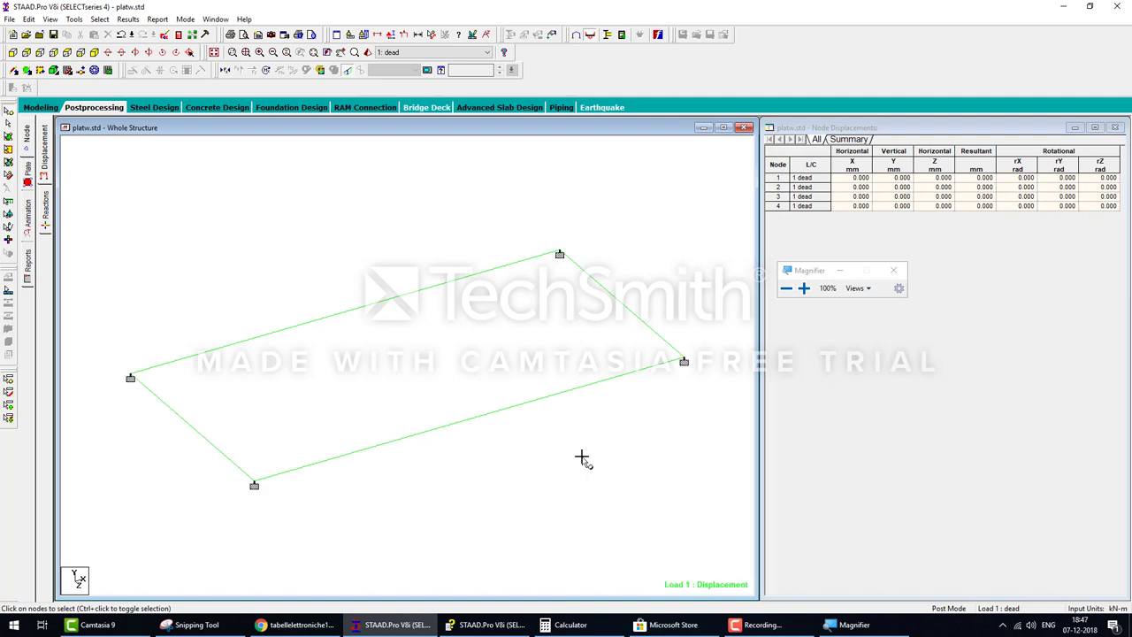
# Annotate node displacements through Results > View Value, adding a 'Displacement - mm' label under Load 1
pyautogui.click(128, 18)
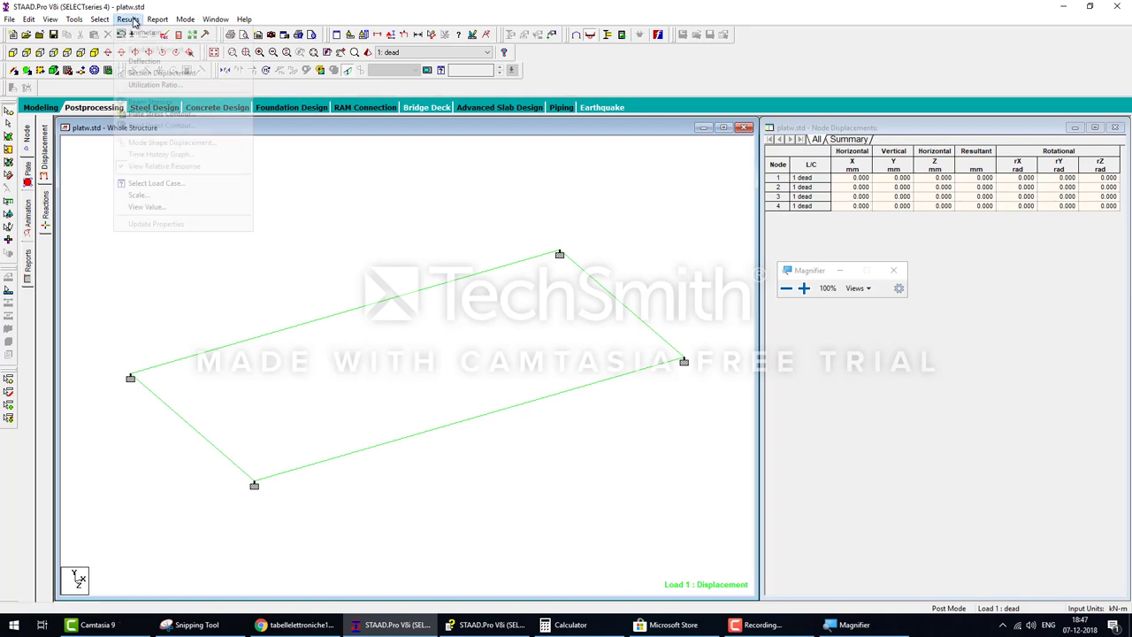
pyautogui.click(146, 206)
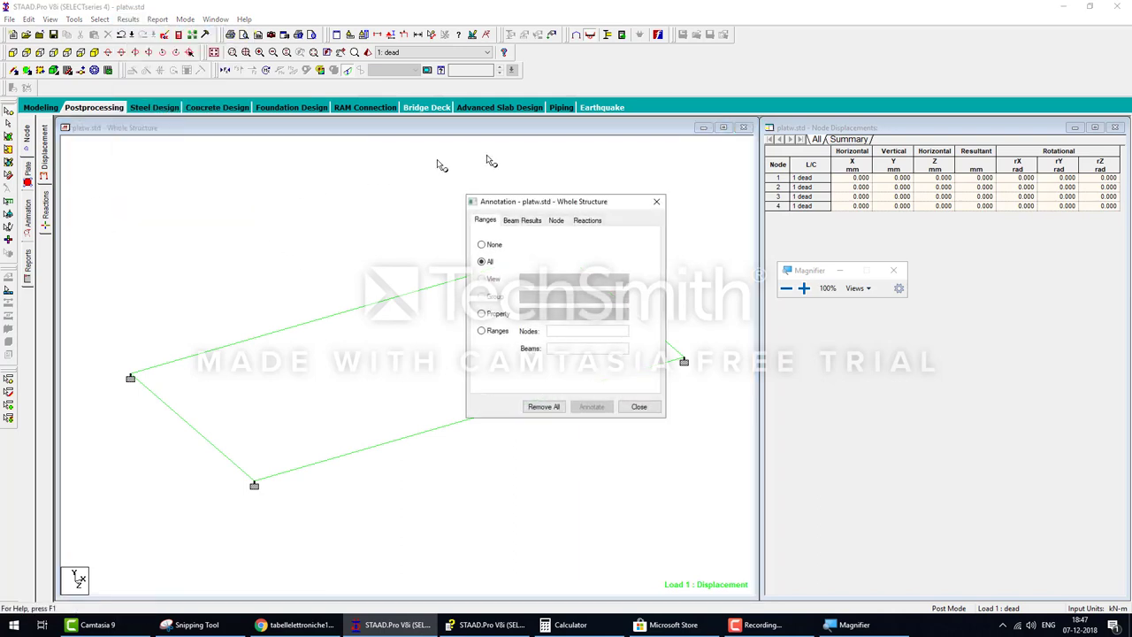
pyautogui.click(557, 220)
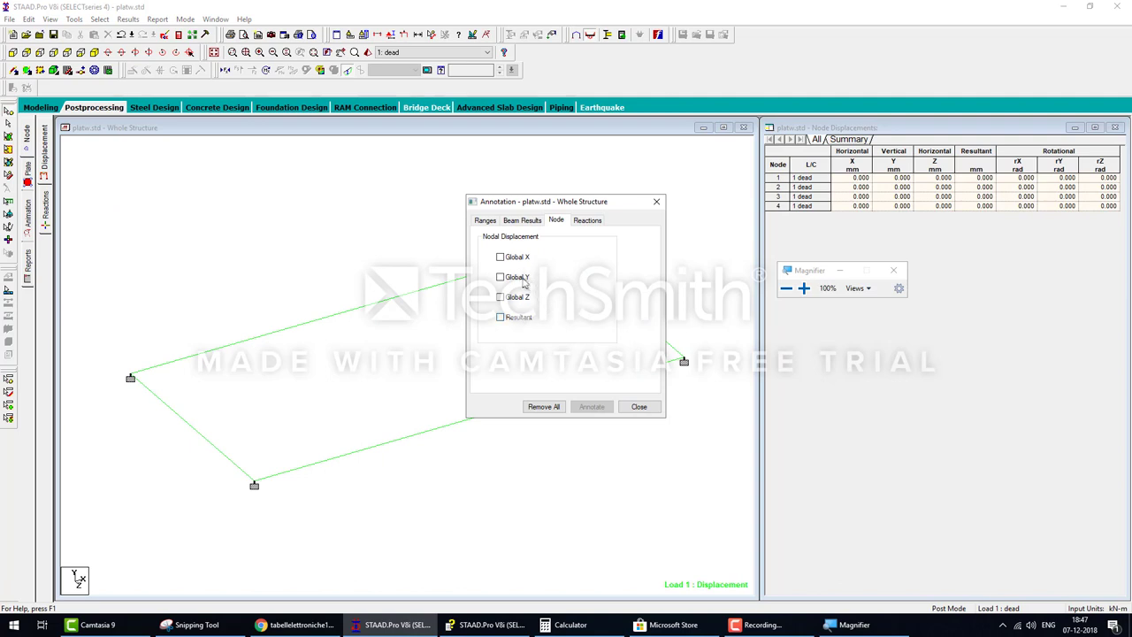
pyautogui.click(592, 406)
pyautogui.click(639, 406)
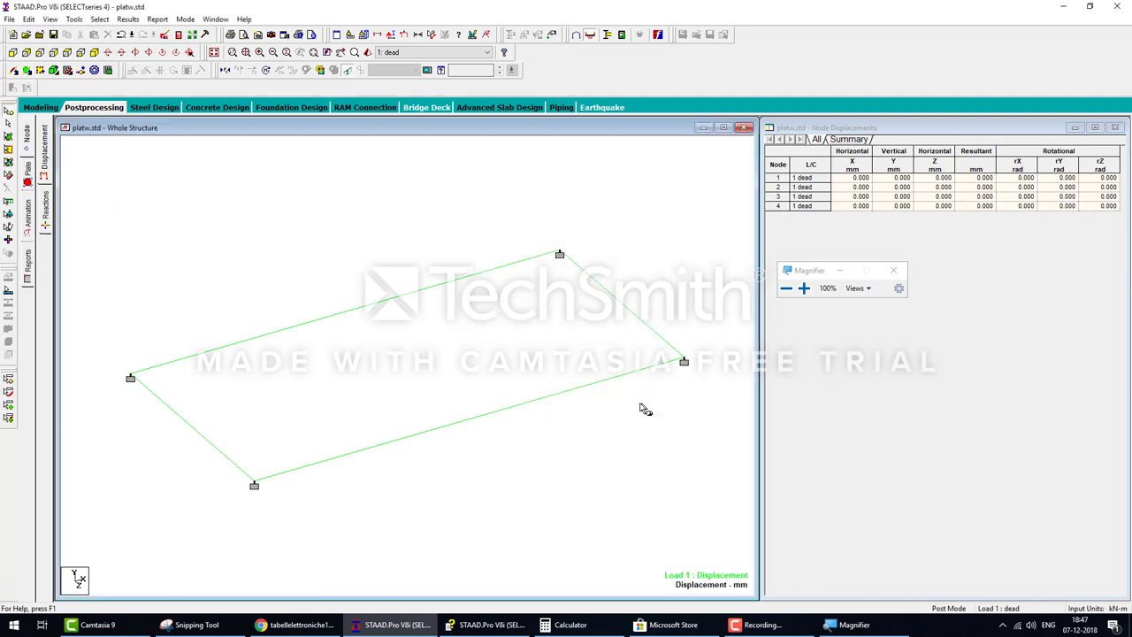
pyautogui.scroll(-1, 419, 361)
pyautogui.scroll(-1, 419, 361)
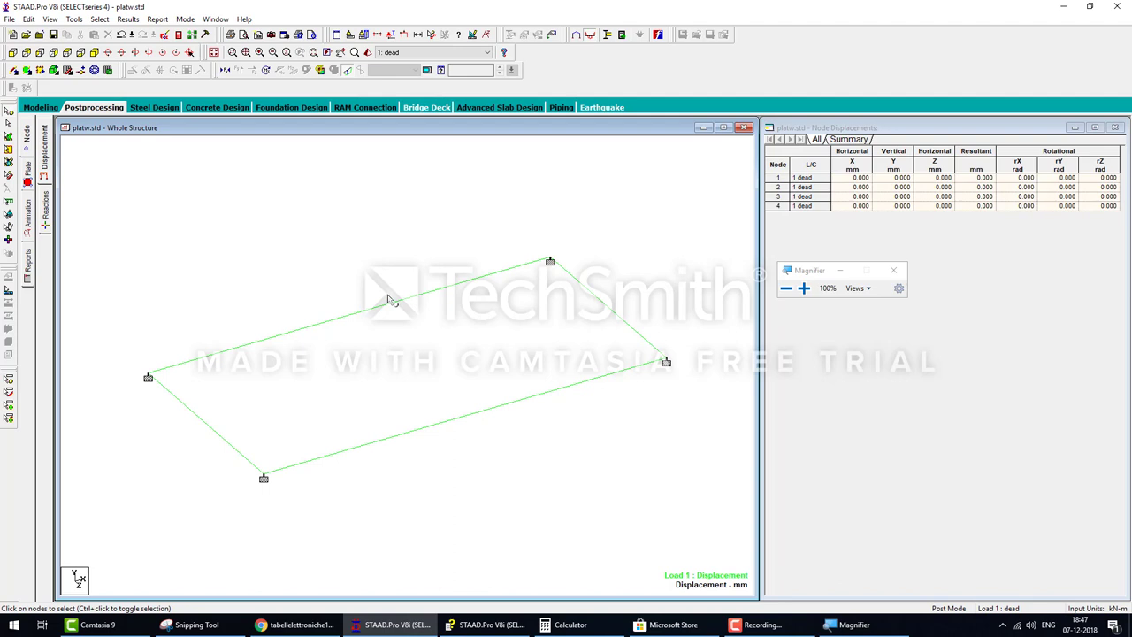
# Display the plate stress contour with stress type Max Absolute
pyautogui.click(36, 180)
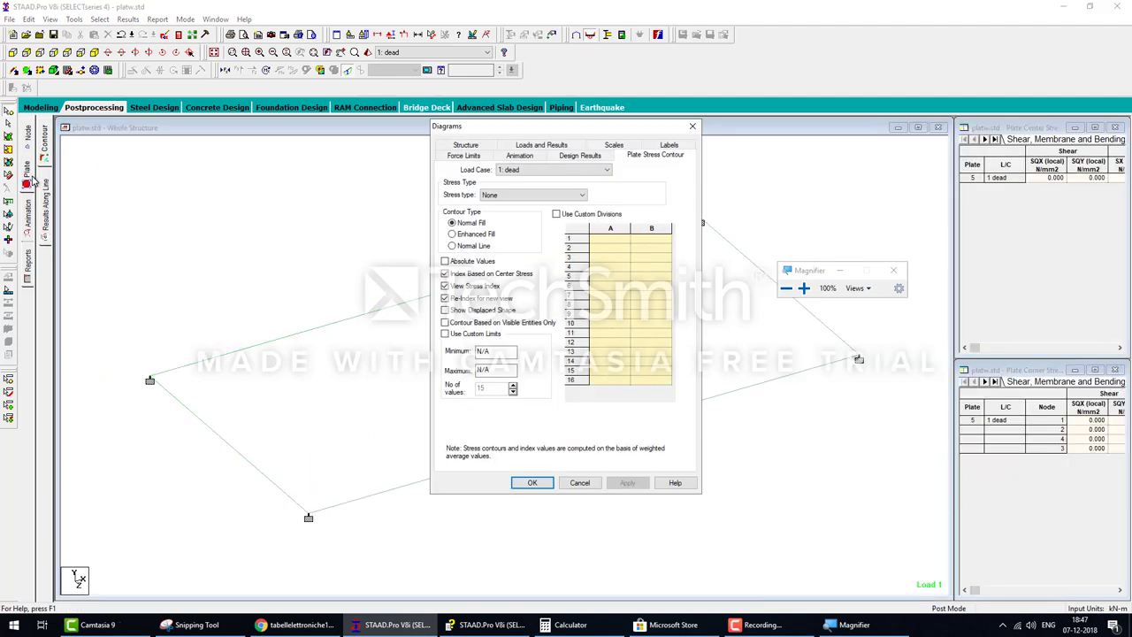
pyautogui.click(531, 195)
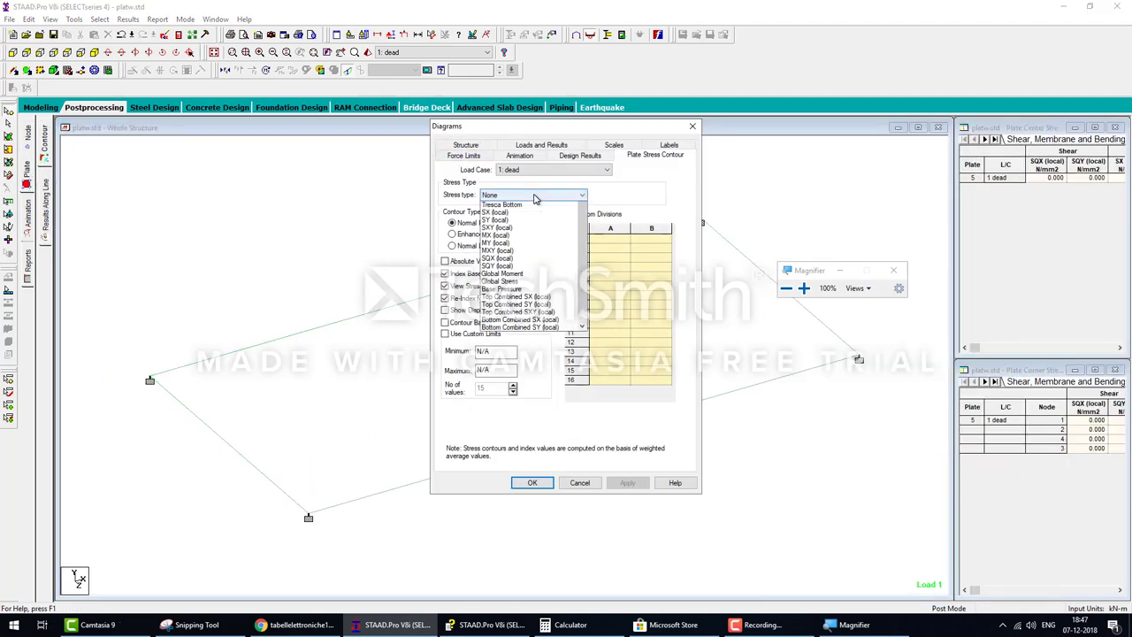
pyautogui.click(511, 214)
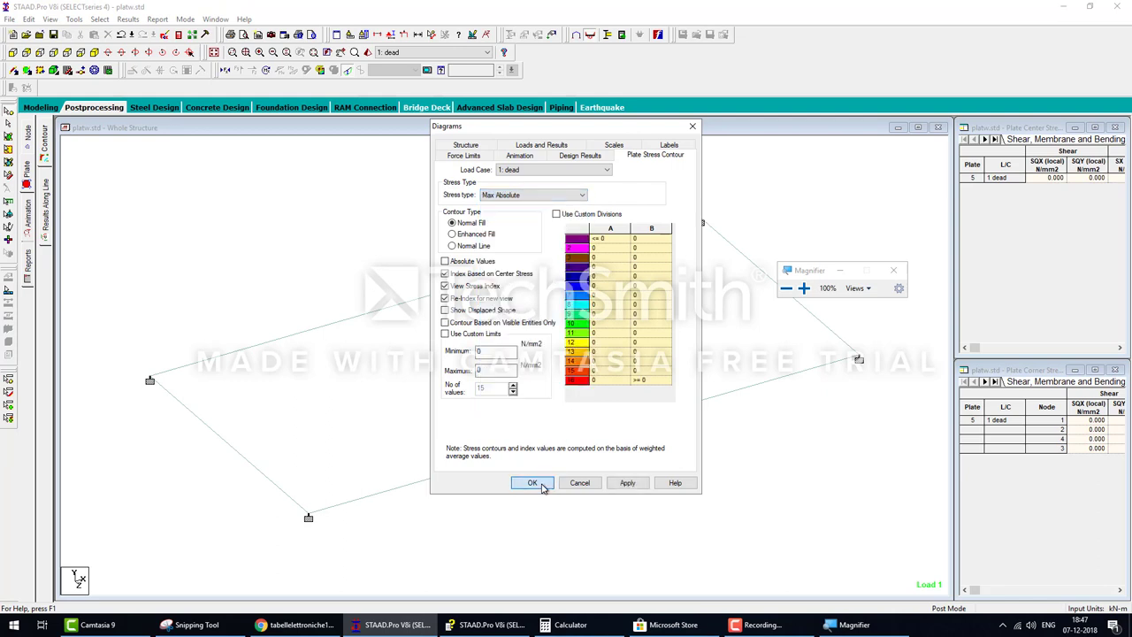
pyautogui.click(532, 482)
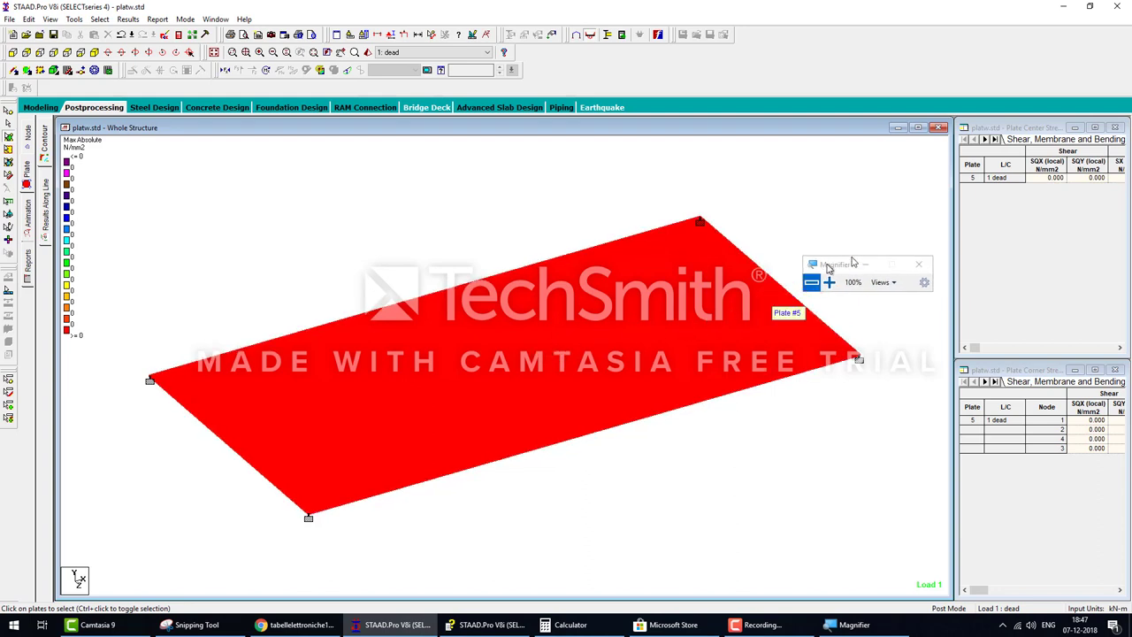
# Return to the Modeling page and select the rectangular plate
pyautogui.moveTo(818, 270); pyautogui.dragTo(880, 251)
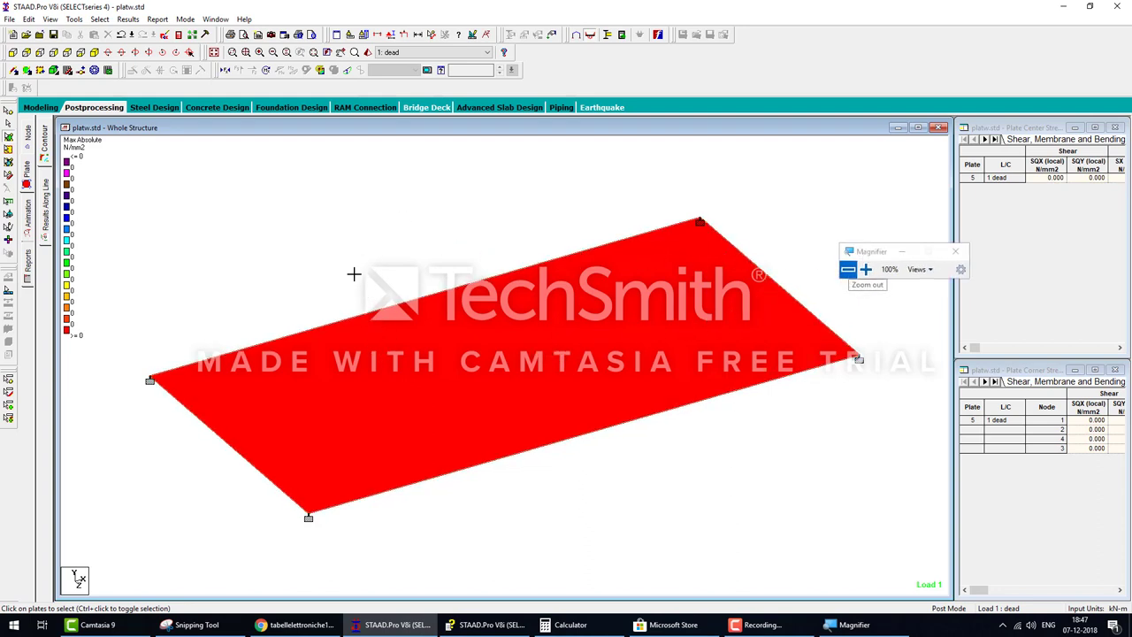
pyautogui.click(44, 107)
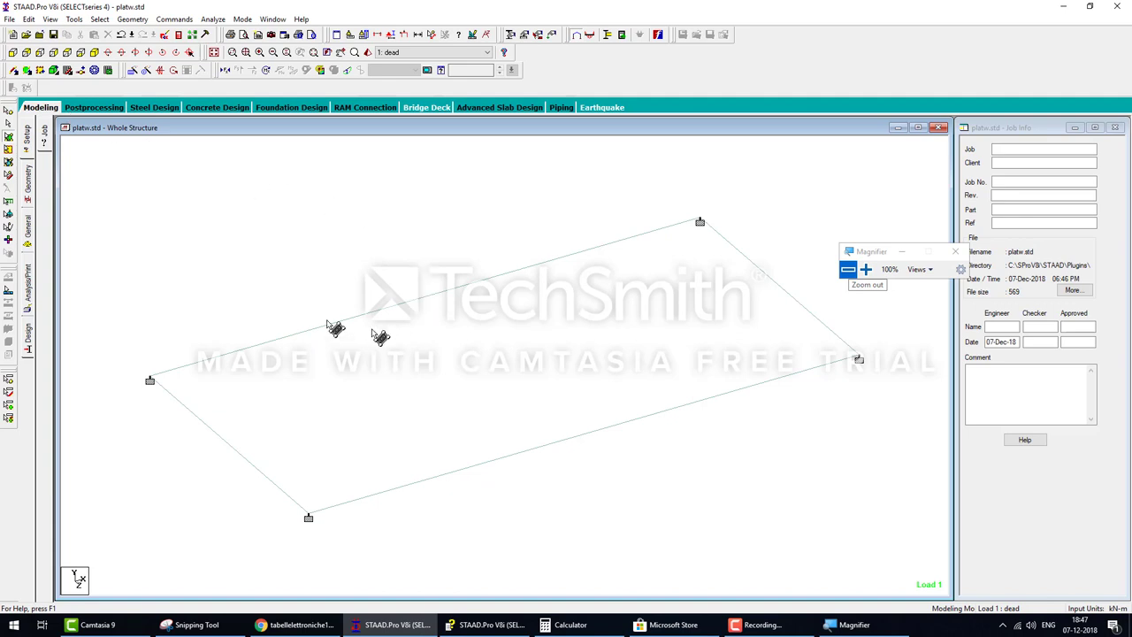
pyautogui.click(302, 311)
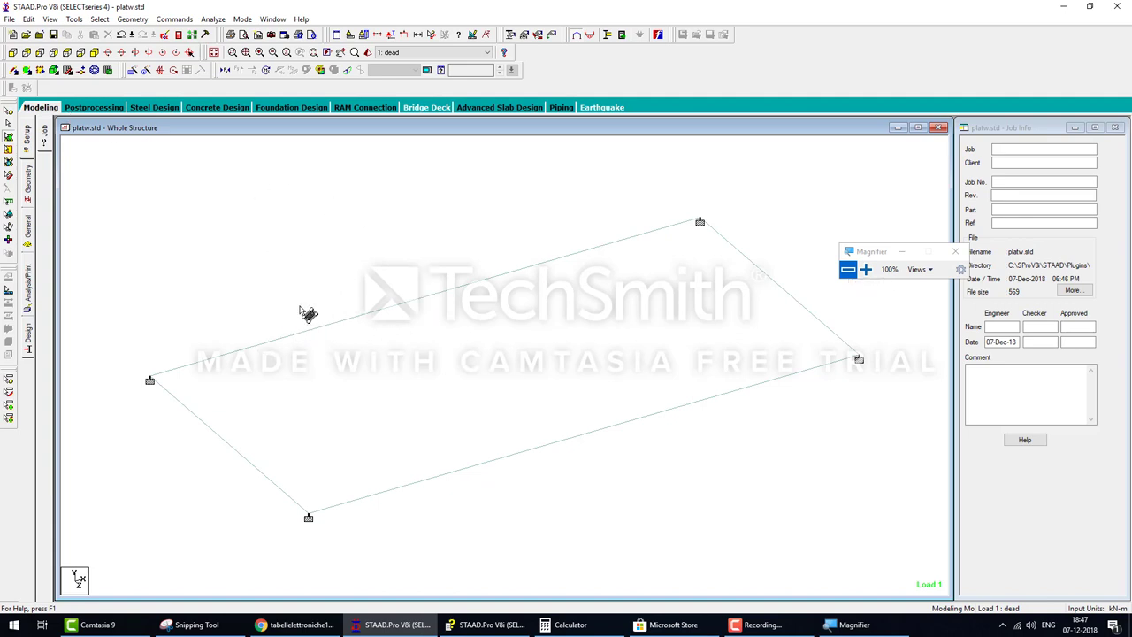
pyautogui.click(448, 365)
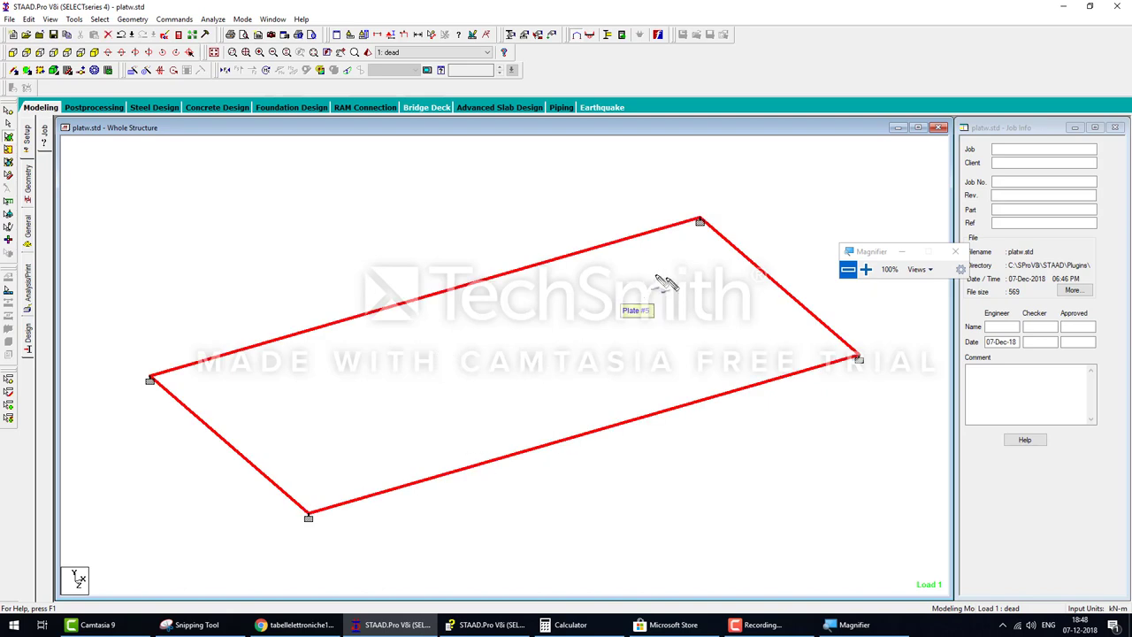
# Sketch freehand marks circling the plate marker and across the plate, then erase them
pyautogui.hotkey('ctrl', '2')
pyautogui.moveTo(686, 259)
pyautogui.mouseDown()
pyautogui.moveTo(681, 316)
pyautogui.moveTo(696, 233)
pyautogui.moveTo(695, 348)
pyautogui.moveTo(686, 305)
pyautogui.mouseUp()
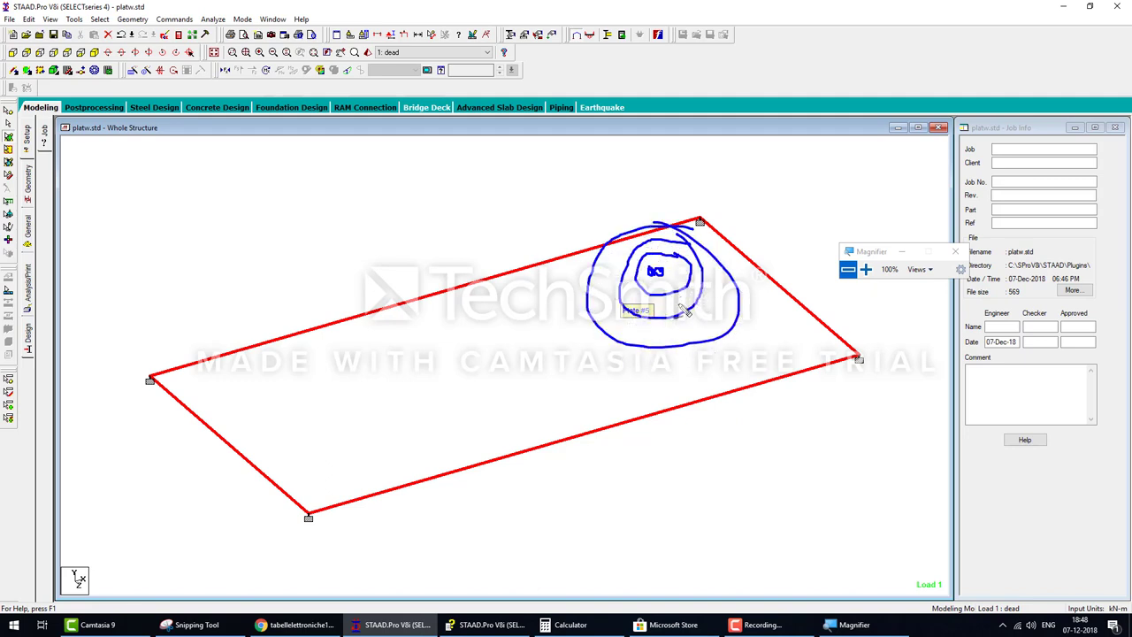
pyautogui.moveTo(245, 399)
pyautogui.mouseDown()
pyautogui.moveTo(555, 323)
pyautogui.moveTo(580, 385)
pyautogui.mouseUp()
pyautogui.press('e')
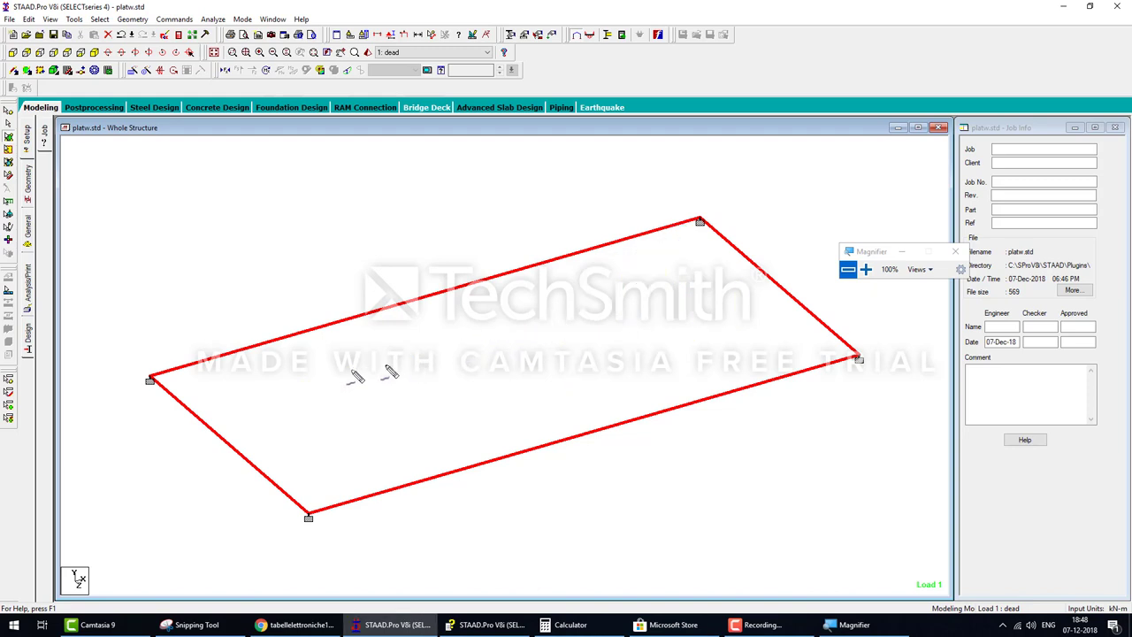
# Sketch the planned crosswise and lengthwise mesh division lines on the plate, then clear them
pyautogui.moveTo(293, 338); pyautogui.dragTo(366, 455)
pyautogui.moveTo(423, 300); pyautogui.dragTo(568, 452)
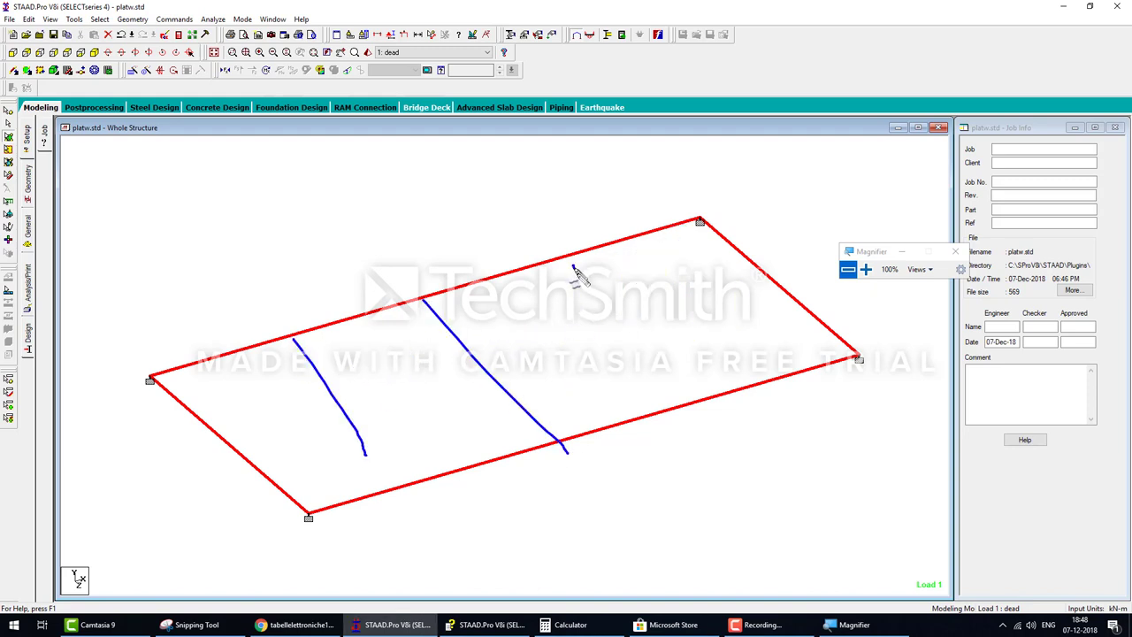
pyautogui.moveTo(573, 267); pyautogui.dragTo(690, 398)
pyautogui.moveTo(624, 213); pyautogui.dragTo(787, 394)
pyautogui.moveTo(224, 405); pyautogui.dragTo(734, 244)
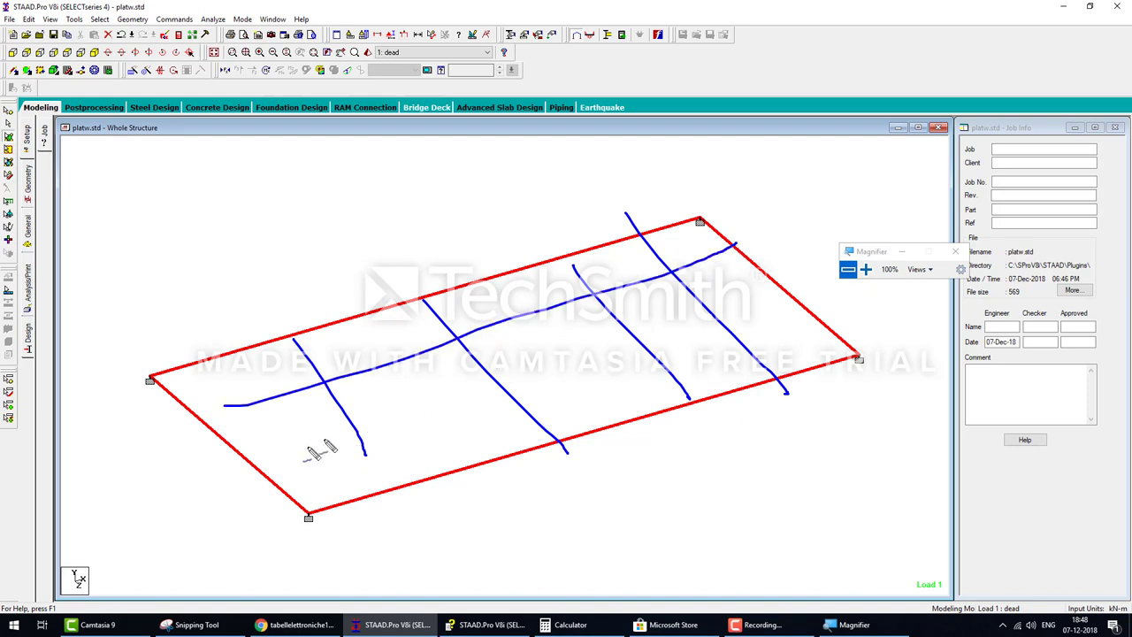
pyautogui.moveTo(303, 449); pyautogui.dragTo(764, 320)
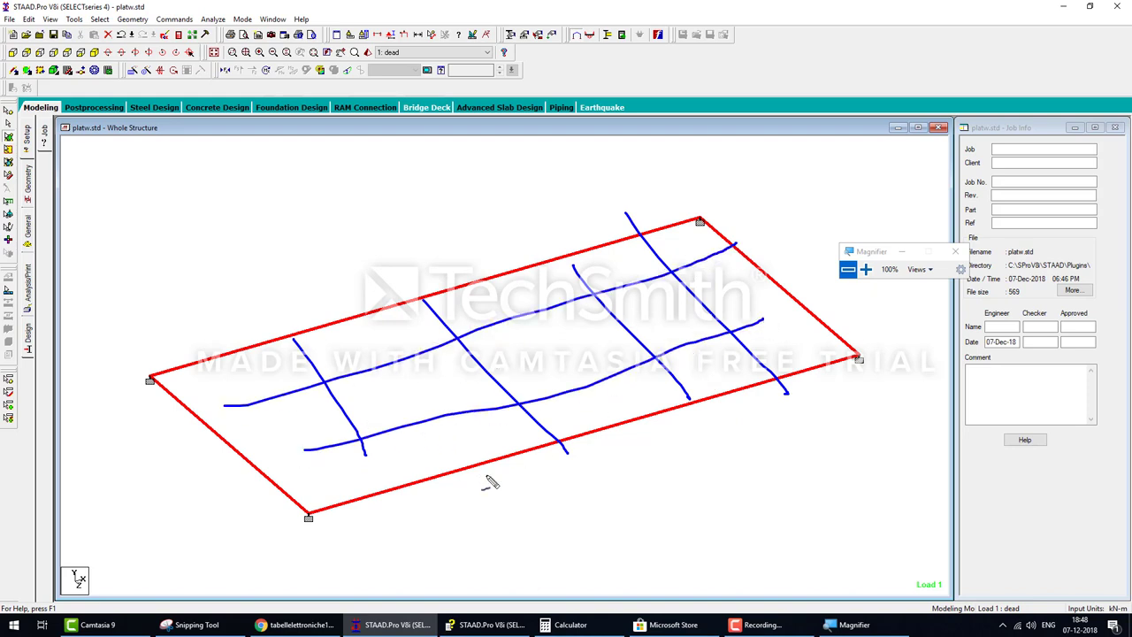
pyautogui.press('Escape')
# Generate a Quadrilateral plate mesh with 10 divisions per side on the selected plate
pyautogui.rightClick(474, 343)
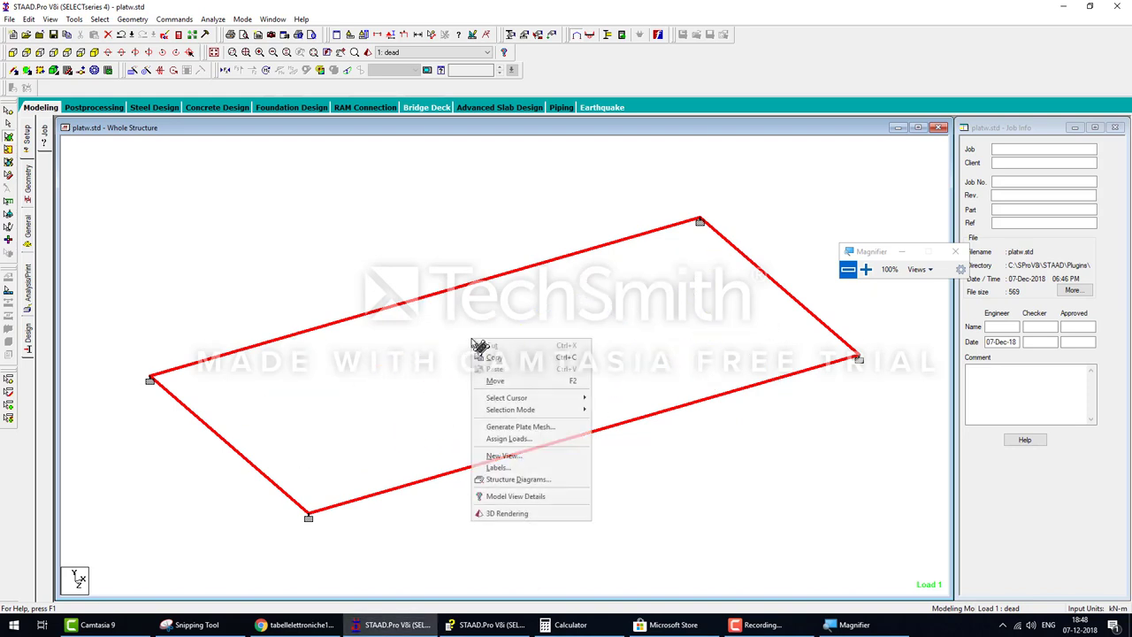
pyautogui.click(520, 426)
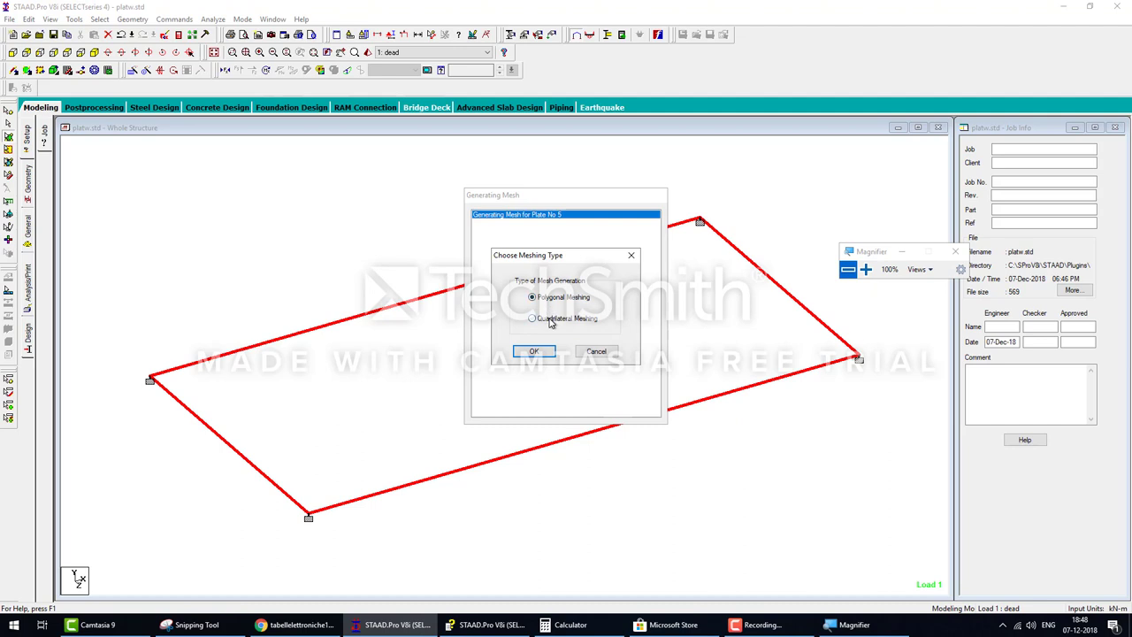
pyautogui.click(534, 351)
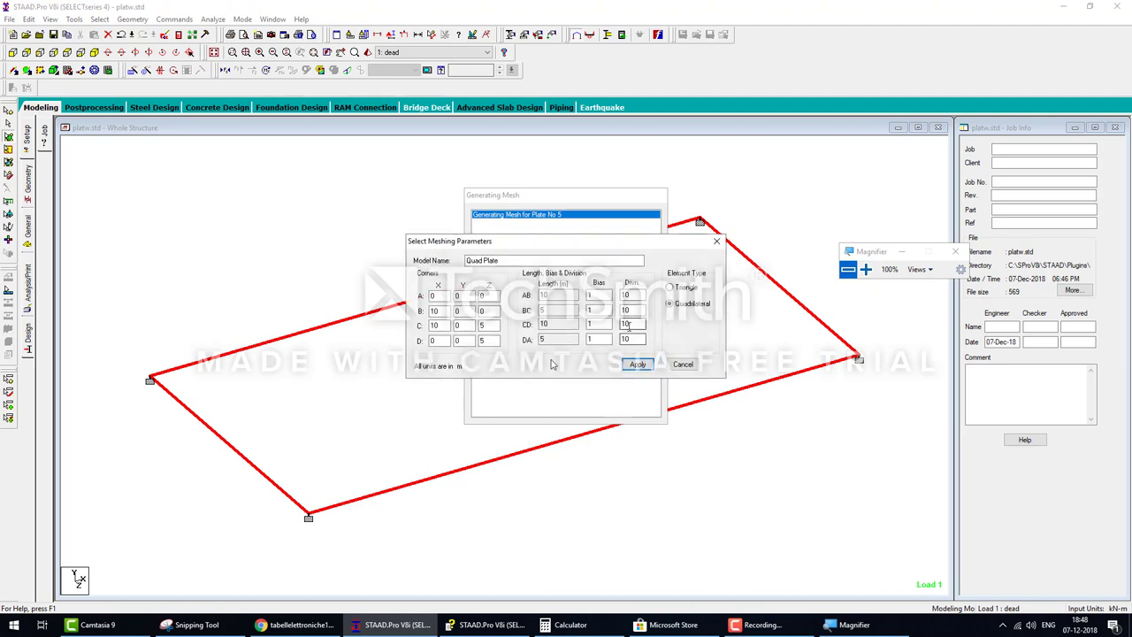
pyautogui.moveTo(178, 337); pyautogui.dragTo(339, 311)
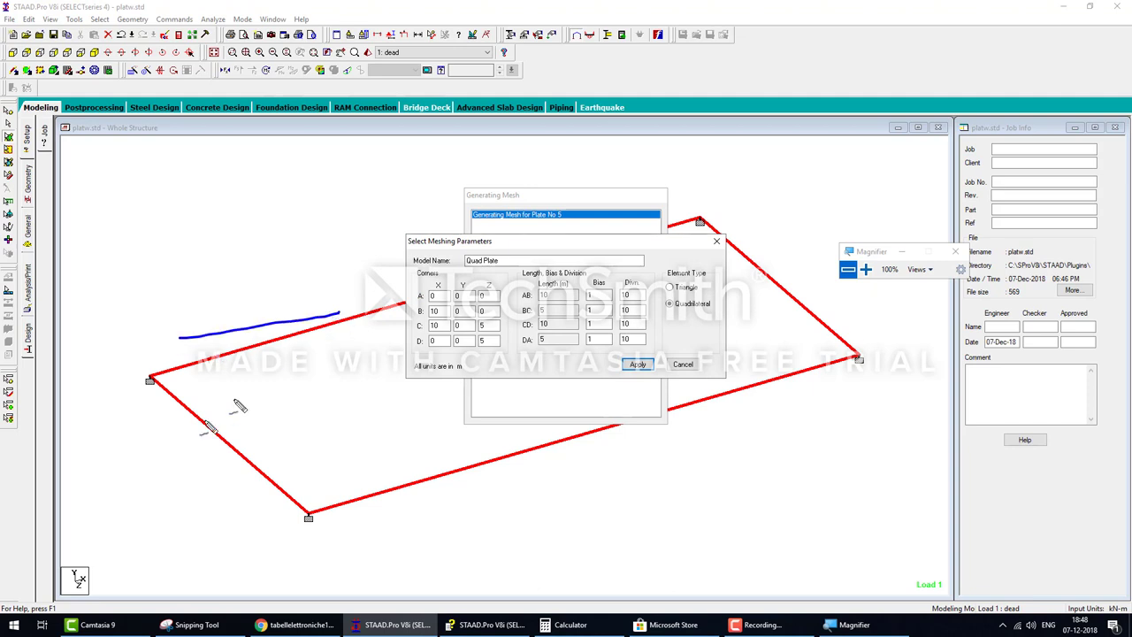
pyautogui.moveTo(156, 409); pyautogui.dragTo(245, 516)
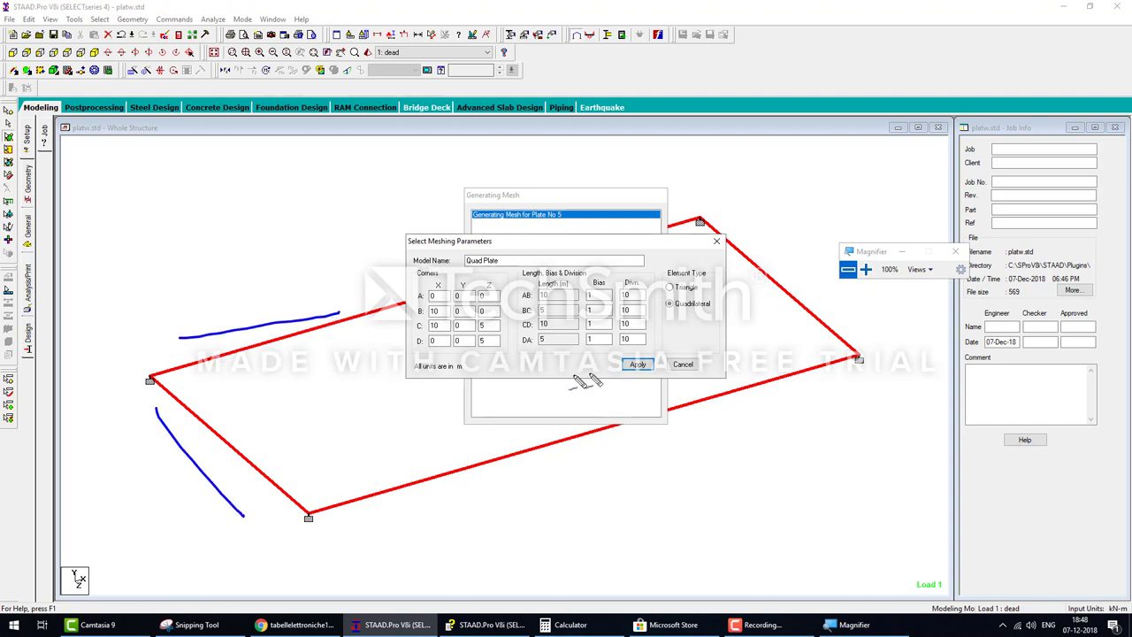
pyautogui.click(638, 364)
pyautogui.click(605, 340)
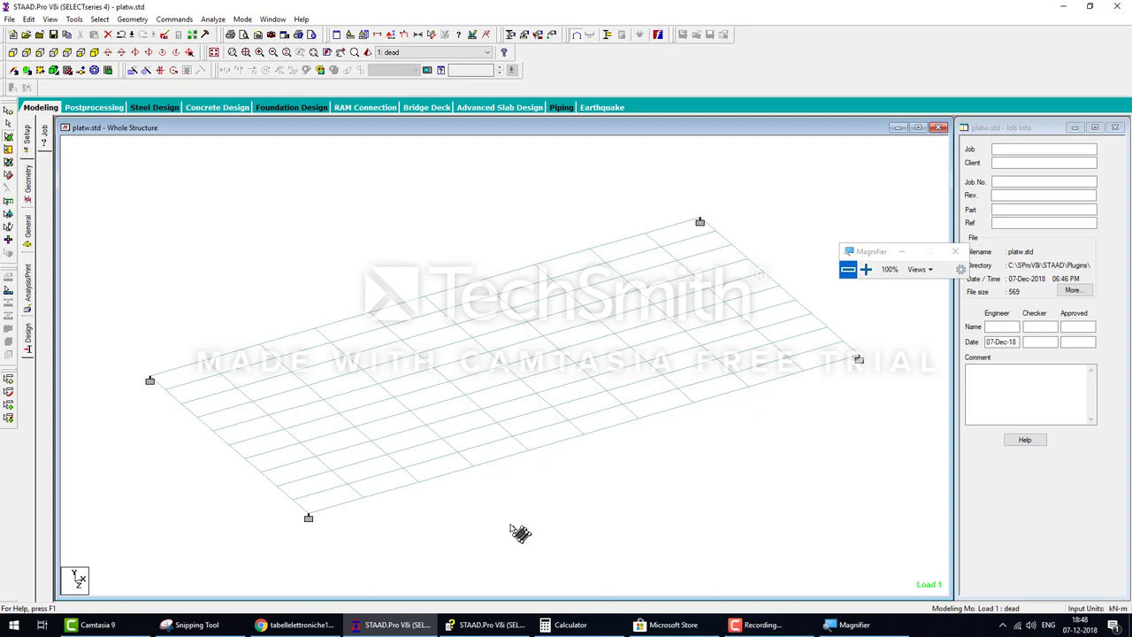
# Assign the SELFWEIGHT Y -5 load to mesh plates 6 to 105
pyautogui.click(27, 223)
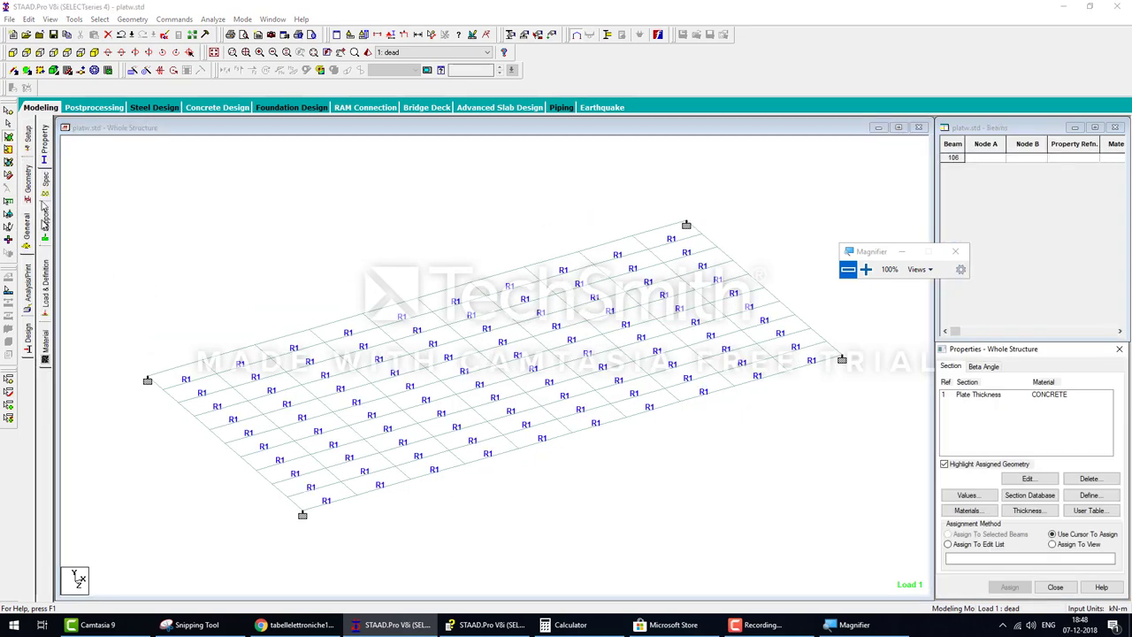
pyautogui.click(46, 281)
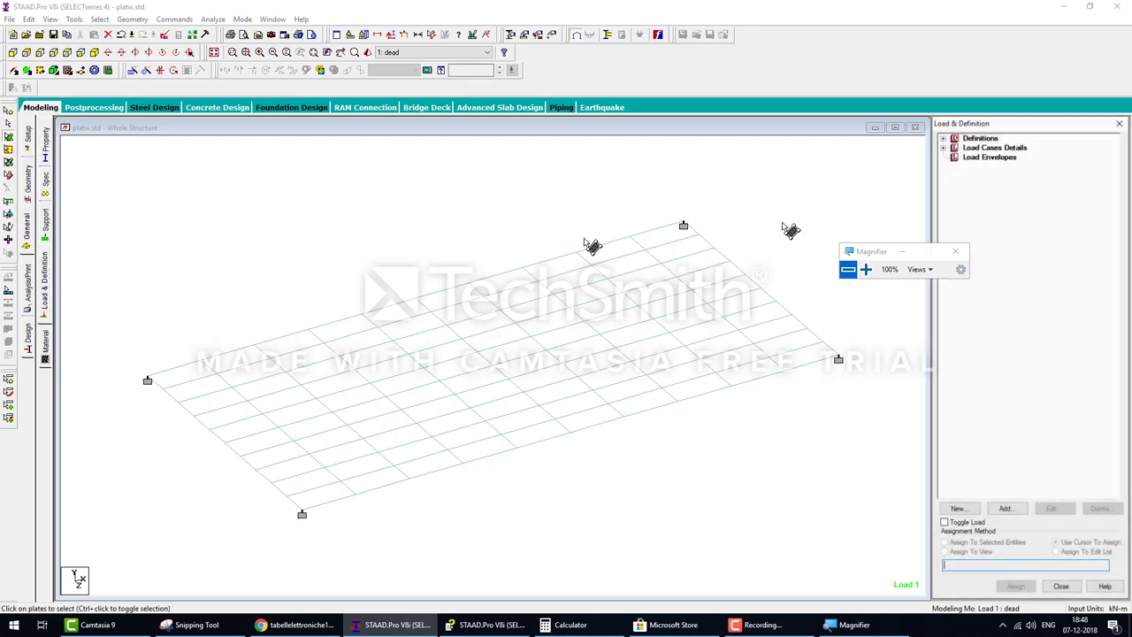
pyautogui.click(953, 147)
pyautogui.click(956, 157)
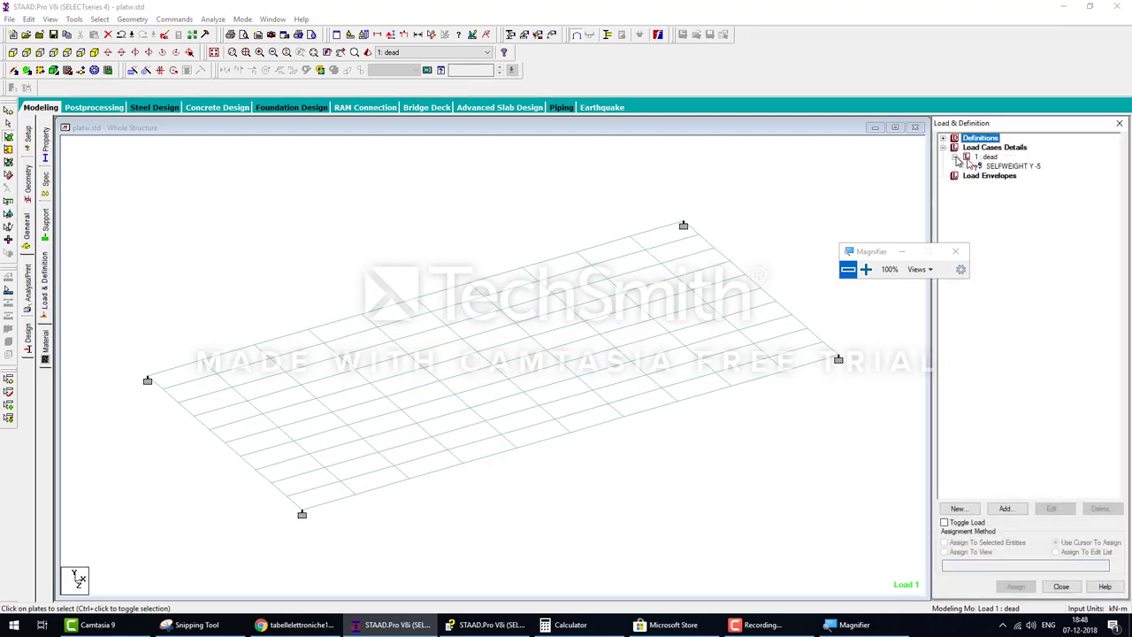
pyautogui.click(1008, 166)
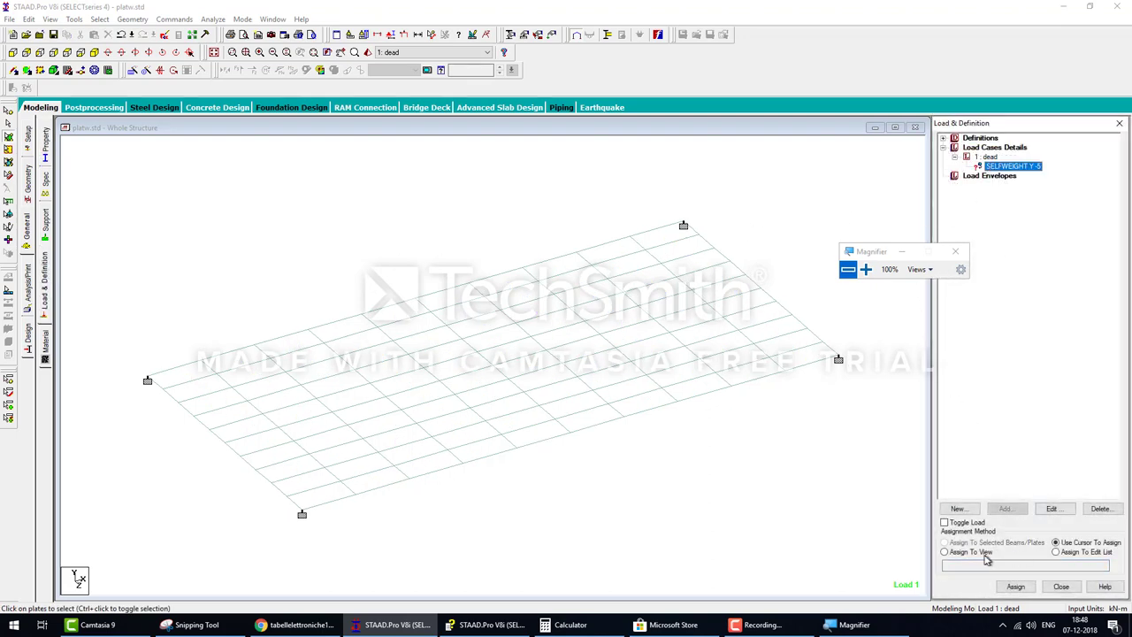
pyautogui.click(985, 554)
pyautogui.click(1016, 586)
pyautogui.click(1023, 387)
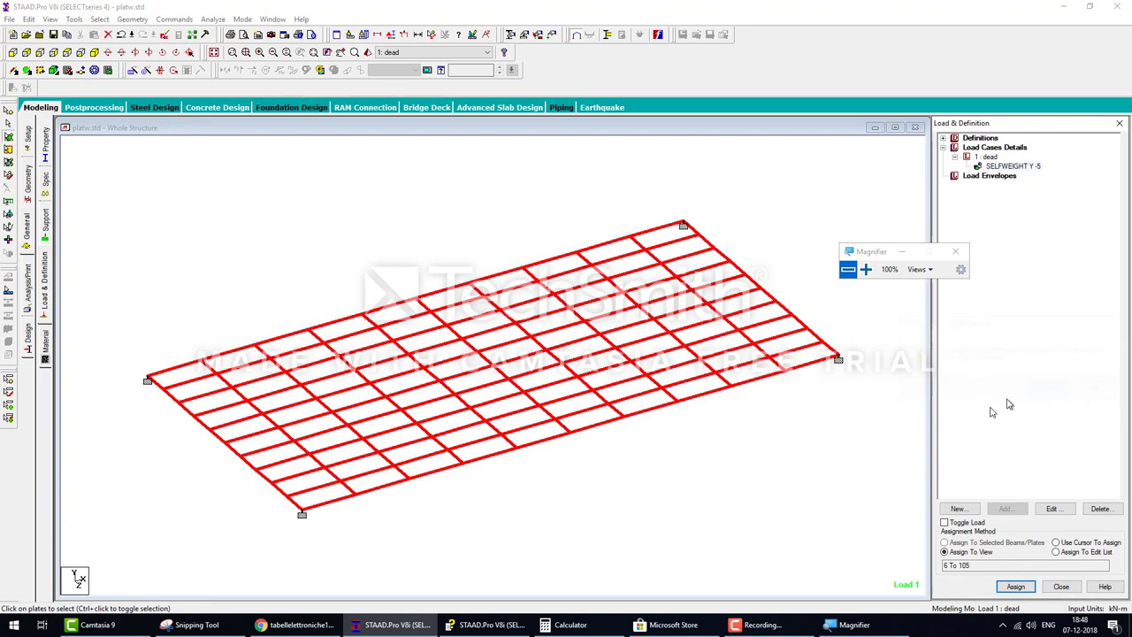
pyautogui.click(730, 504)
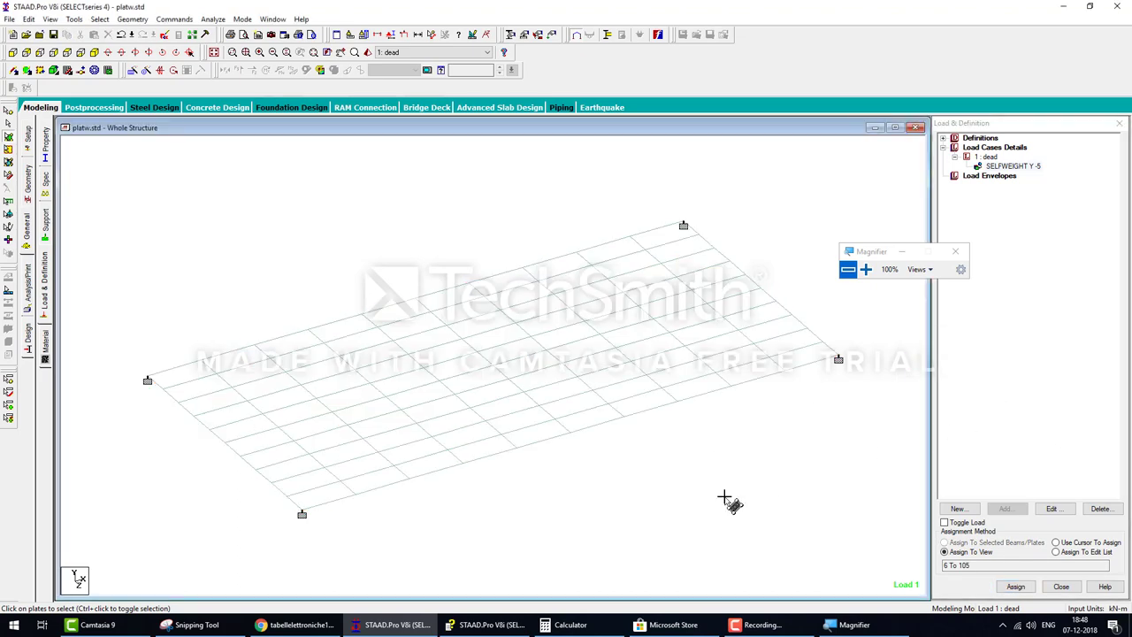
# Save and run the analysis, then view node displacement results in Postprocessing
pyautogui.click(213, 19)
pyautogui.click(234, 32)
pyautogui.click(495, 329)
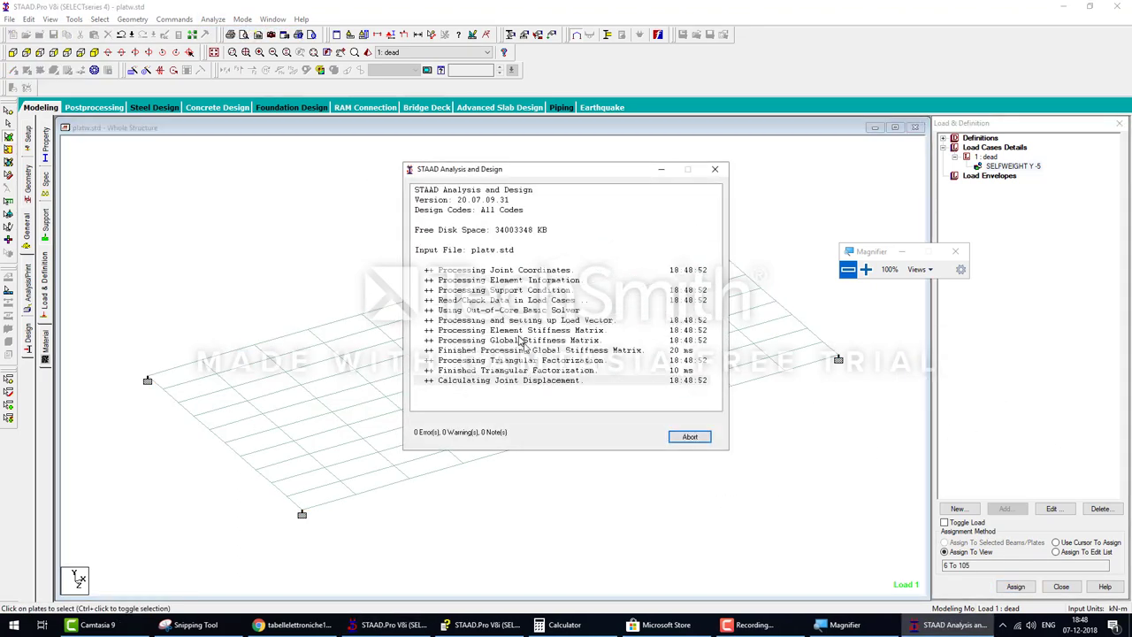
pyautogui.click(690, 436)
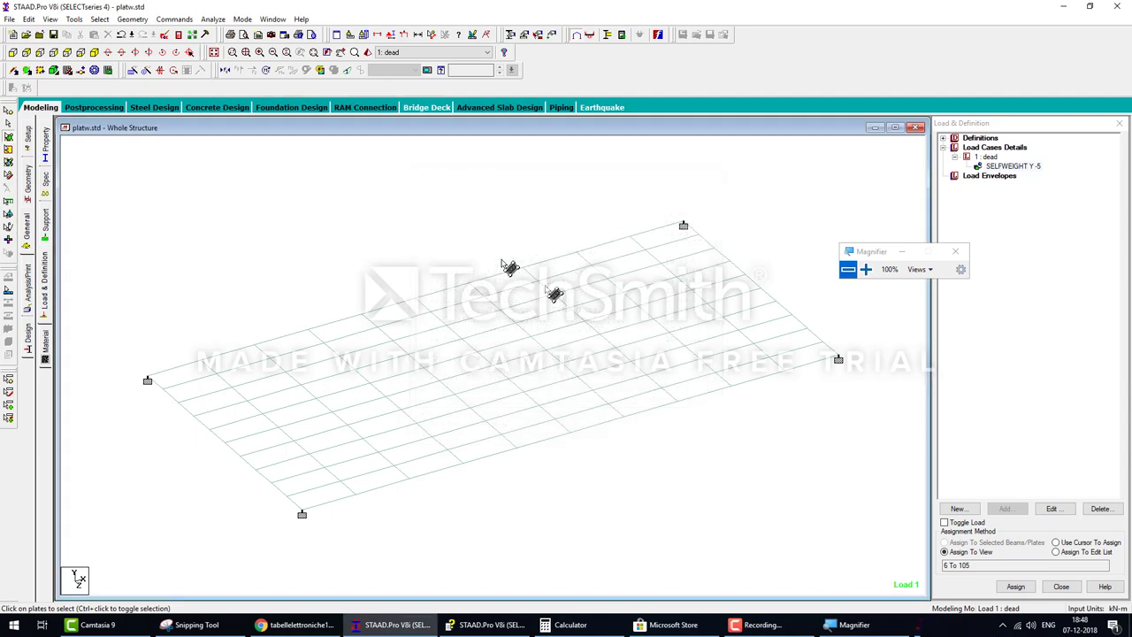
pyautogui.click(116, 107)
pyautogui.click(581, 400)
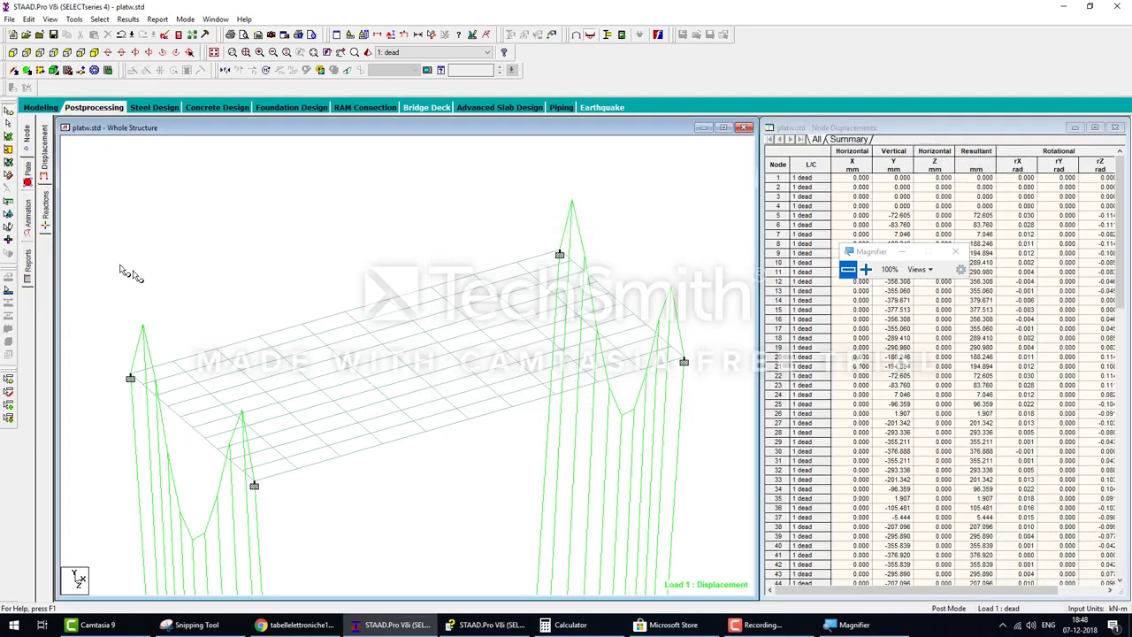
# Show a Max Absolute plate stress contour on the meshed slab, ranging 9.33 to 109 N/mm2
pyautogui.click(28, 181)
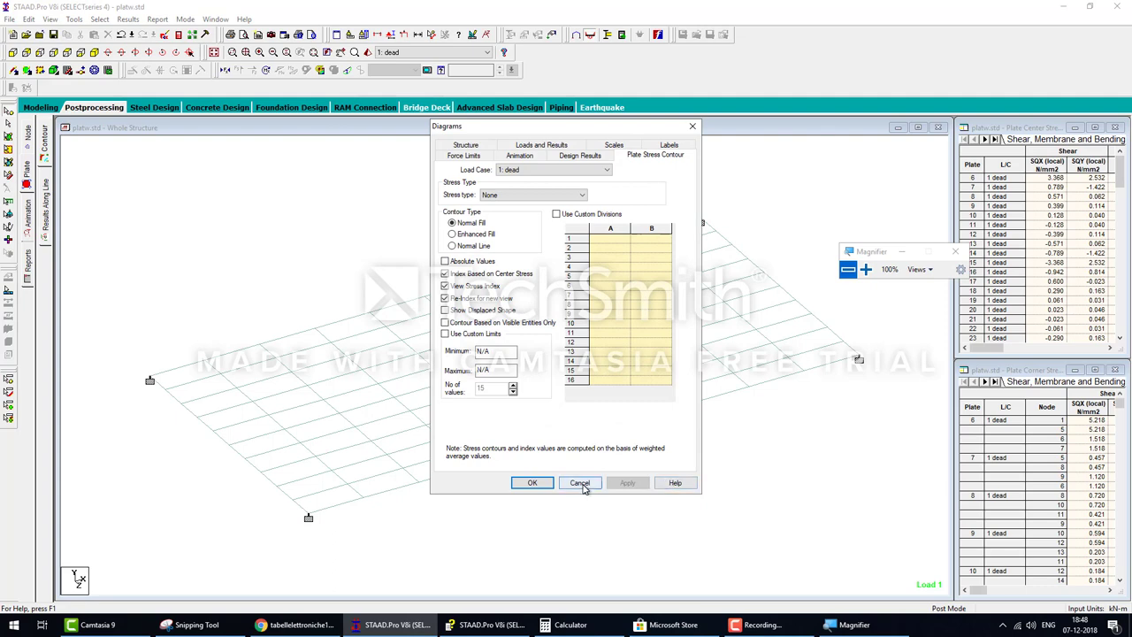
pyautogui.click(580, 483)
pyautogui.click(122, 107)
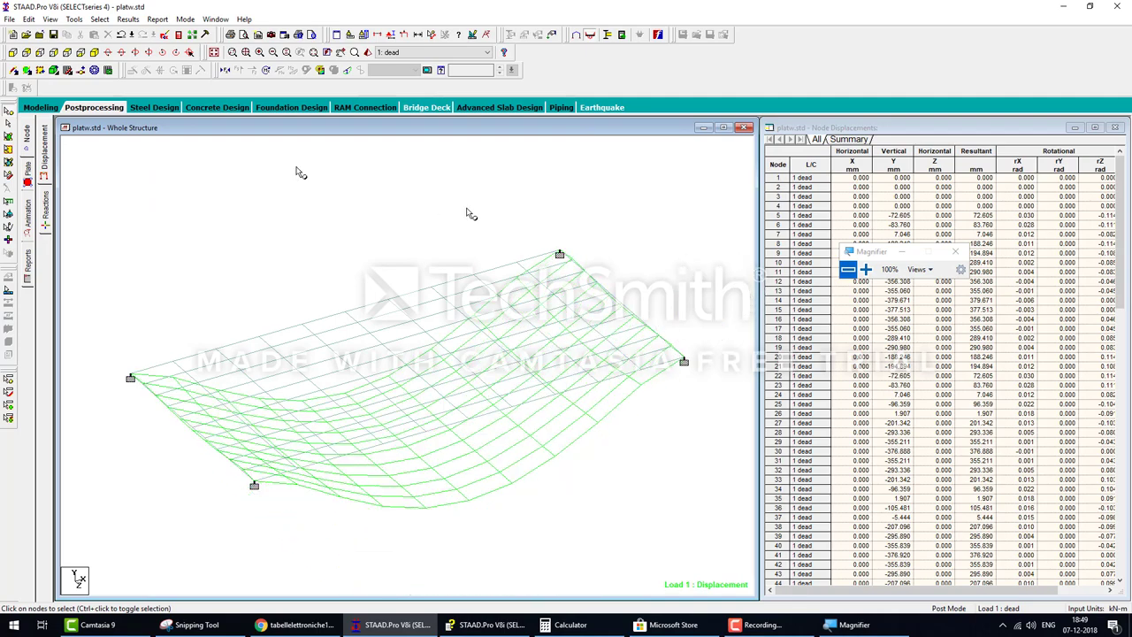
pyautogui.click(24, 174)
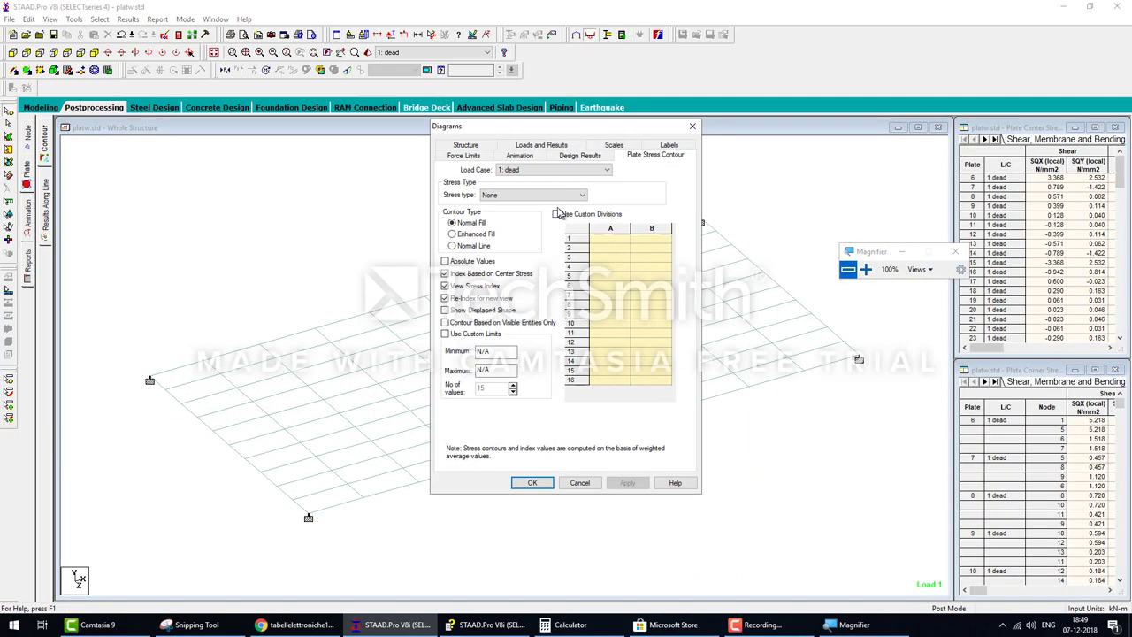
pyautogui.click(531, 195)
pyautogui.click(495, 220)
pyautogui.click(533, 482)
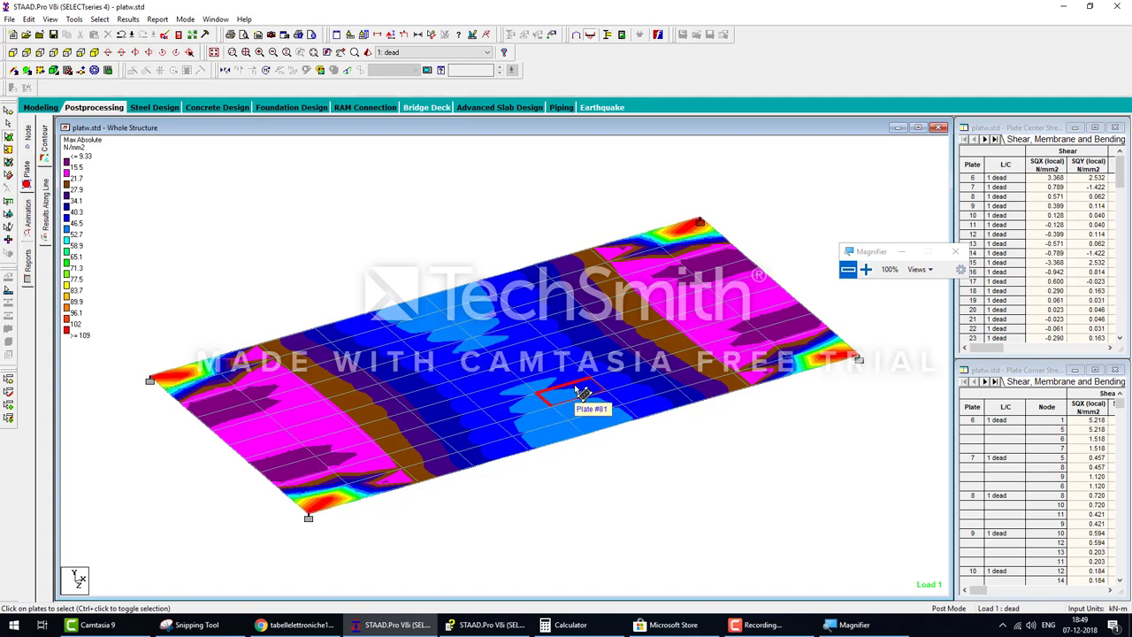
# Overlay the Load 1 deflected shape beneath the stress contour and switch to the Nodes cursor
pyautogui.click(348, 75)
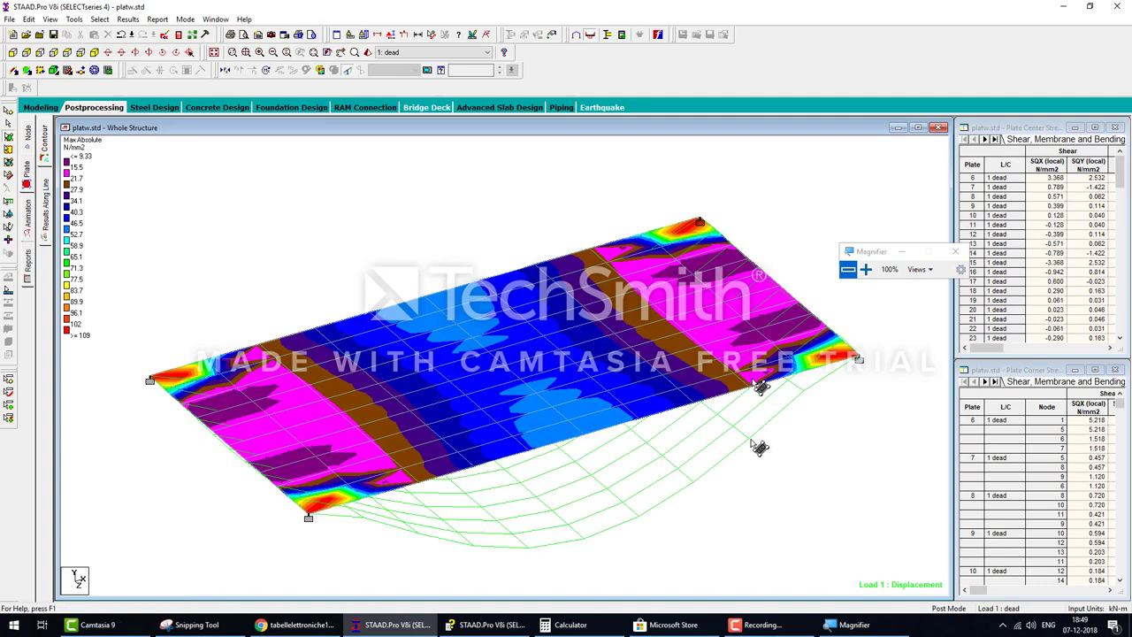
pyautogui.click(420, 364)
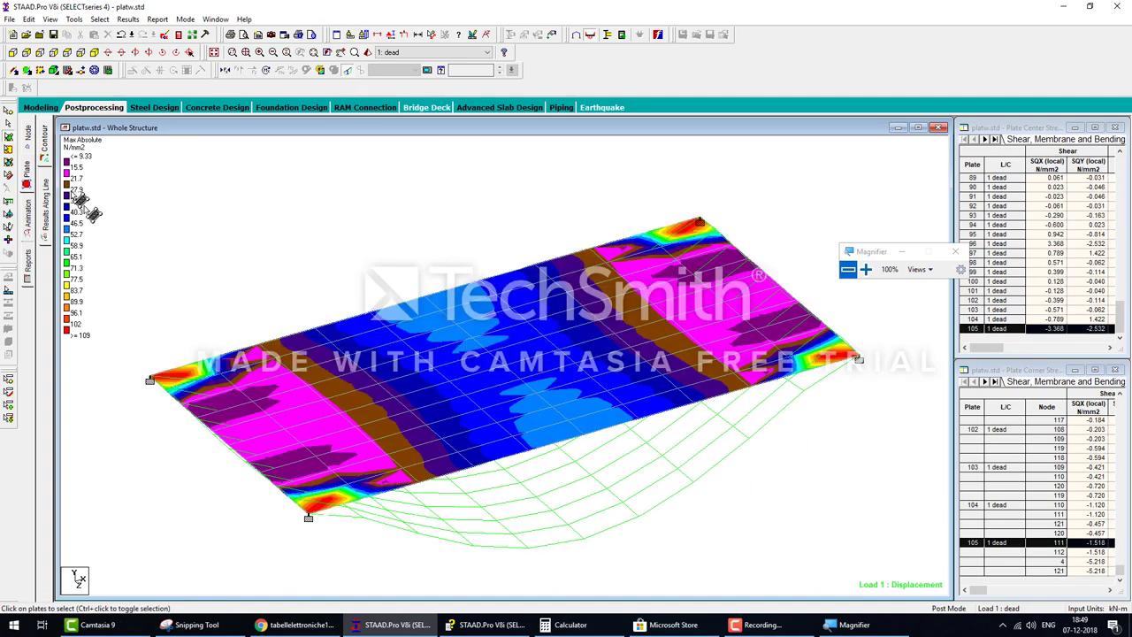
pyautogui.click(8, 113)
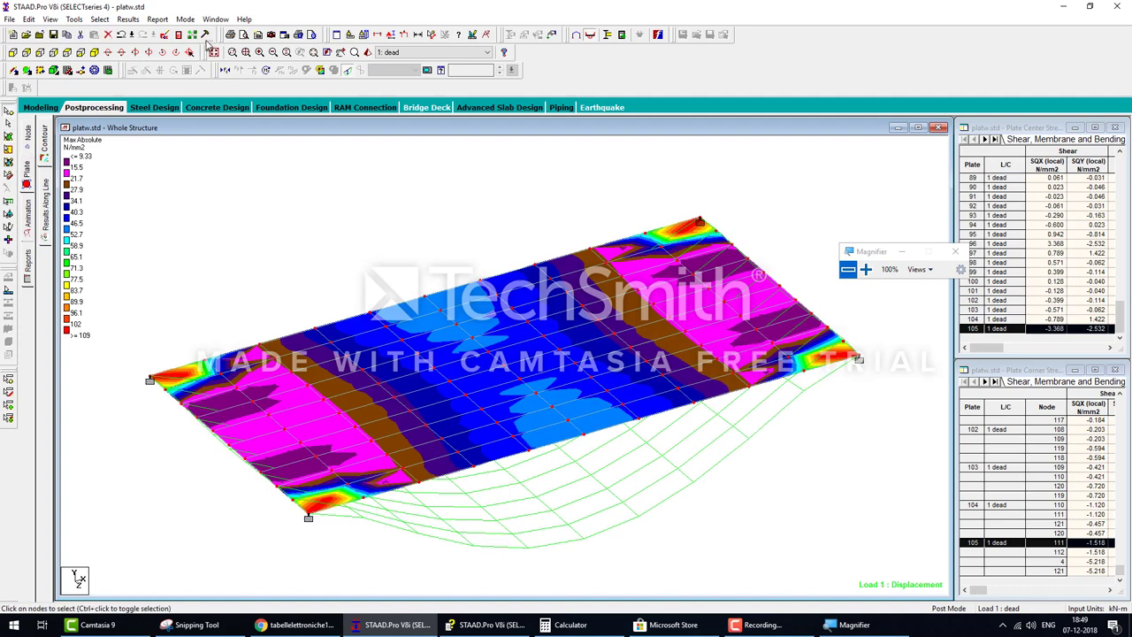
pyautogui.click(128, 19)
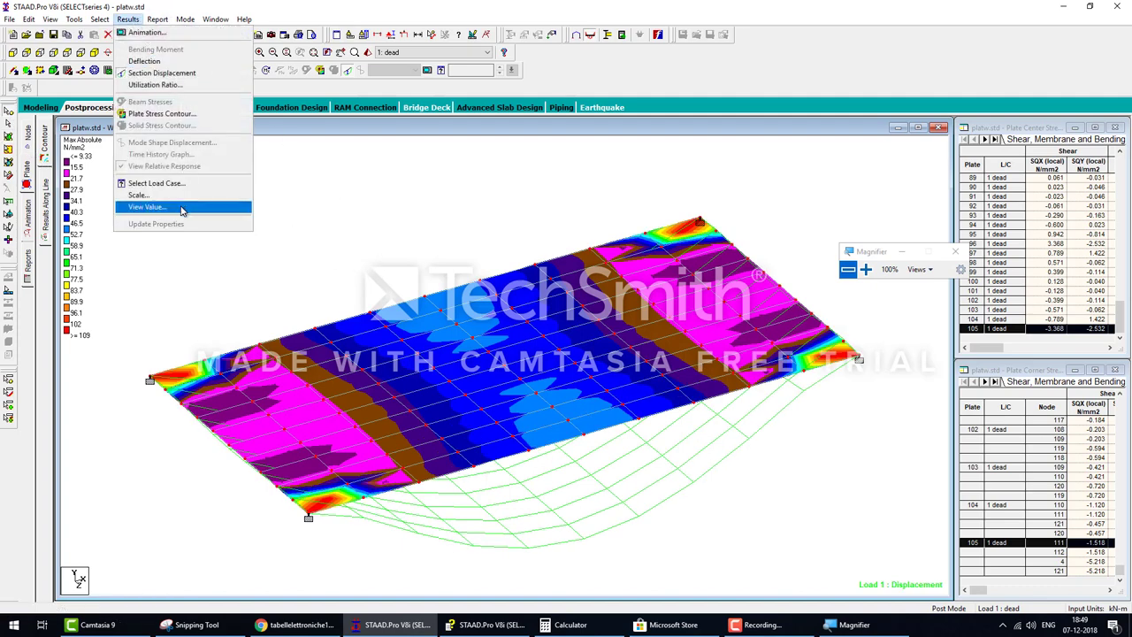
# Label every node with its Global Y displacement in mm, peaking near -379.671 mm
pyautogui.click(181, 210)
pyautogui.click(555, 220)
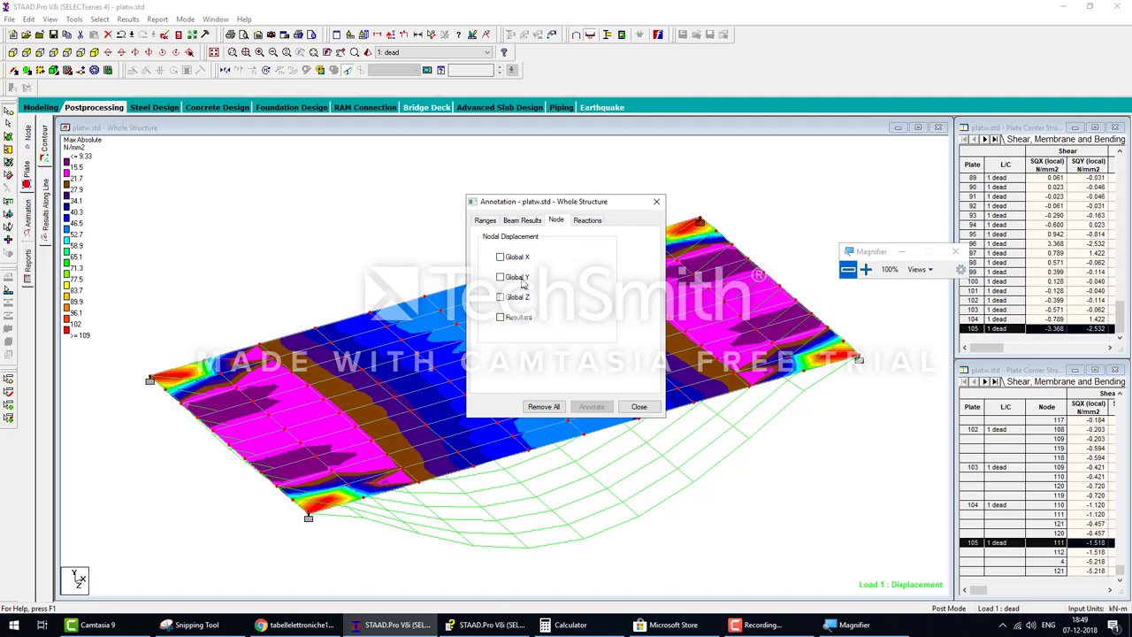
pyautogui.click(591, 406)
pyautogui.click(639, 405)
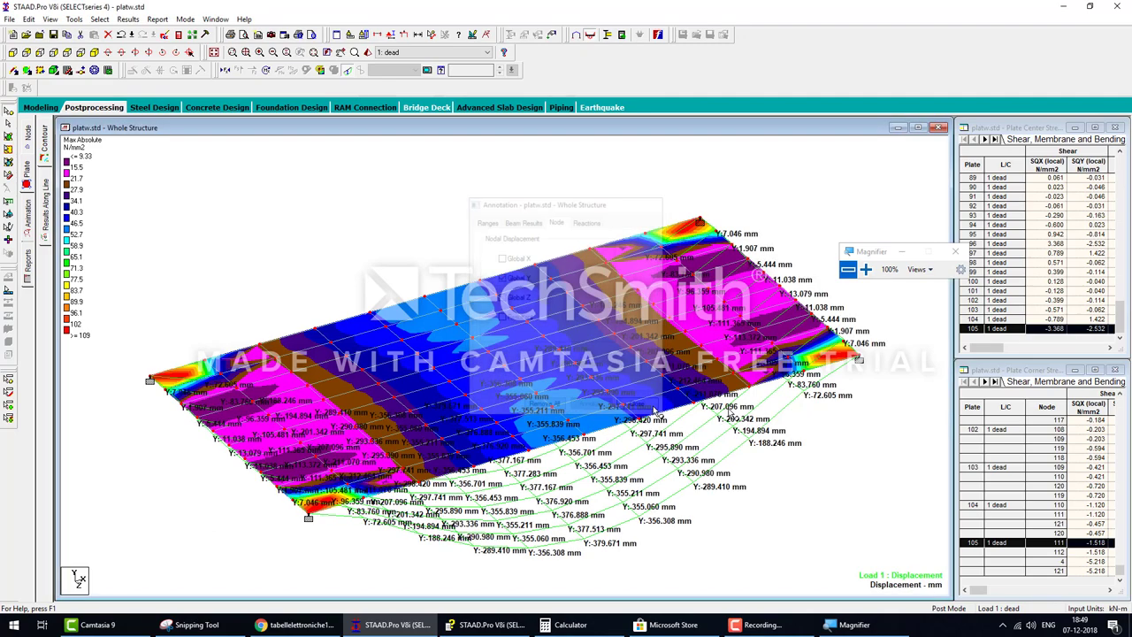
pyautogui.scroll(-1, 487, 465)
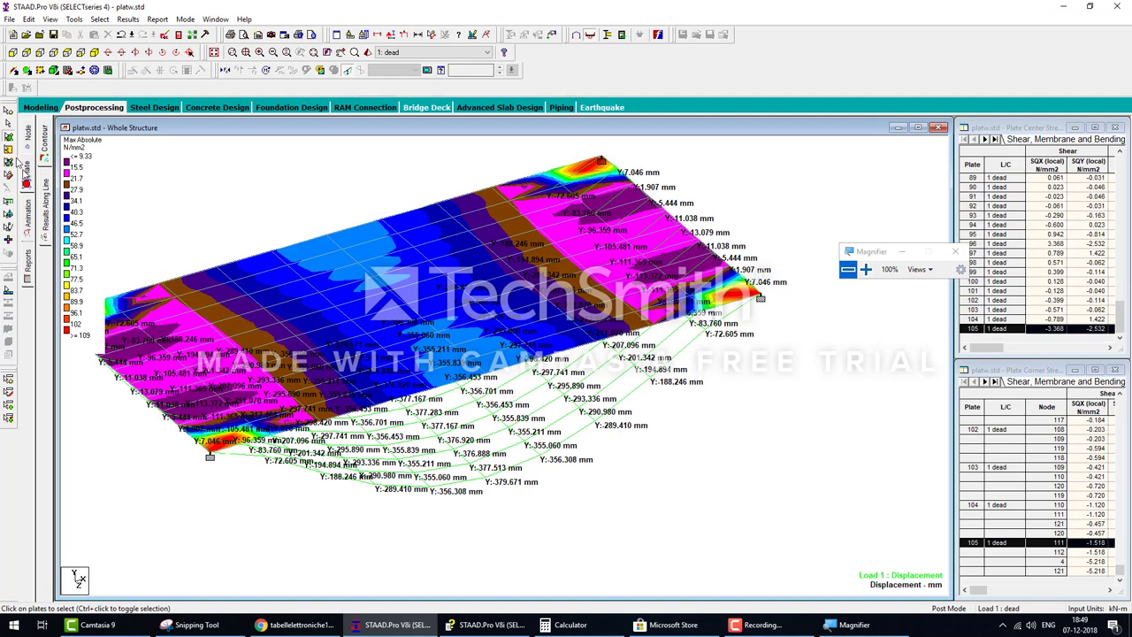
pyautogui.click(451, 314)
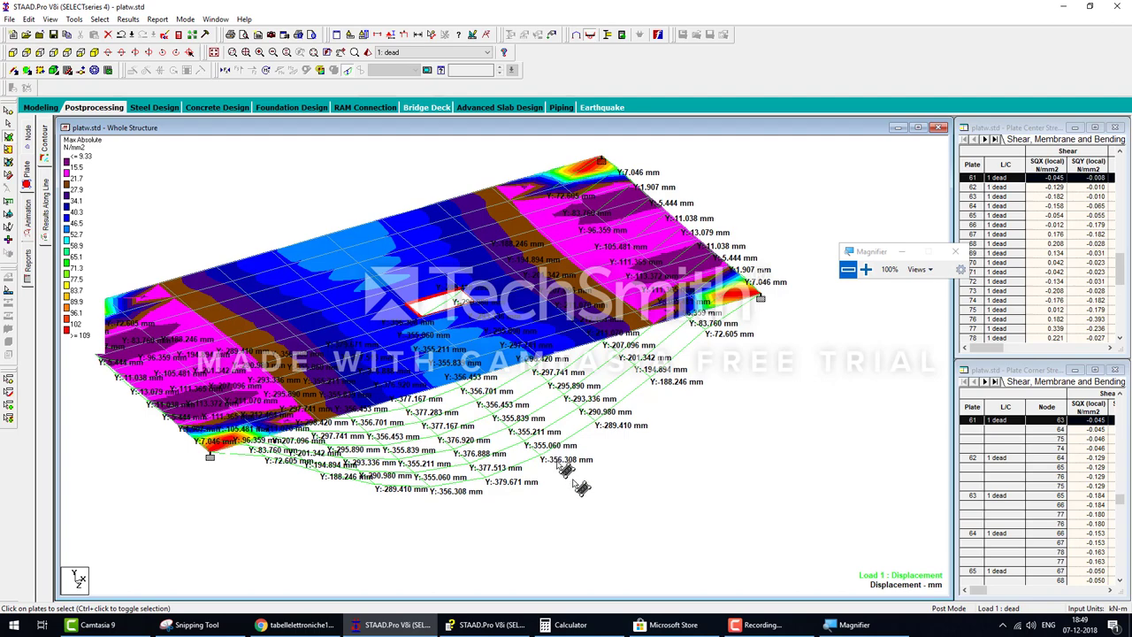
pyautogui.click(638, 508)
pyautogui.moveTo(698, 453); pyautogui.dragTo(728, 443)
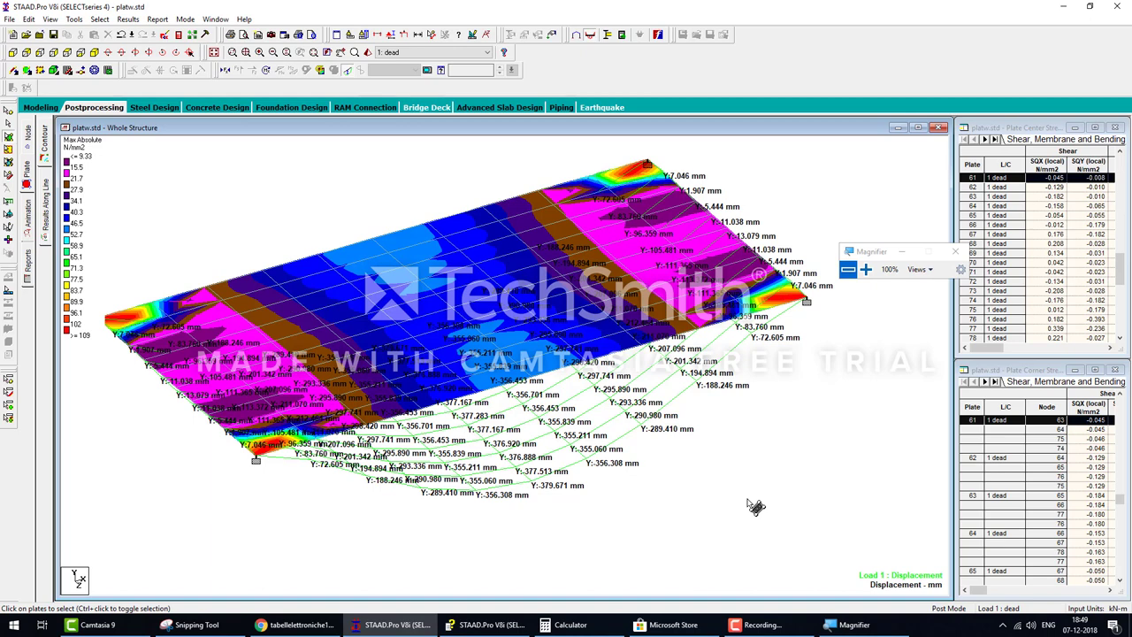
pyautogui.click(793, 303)
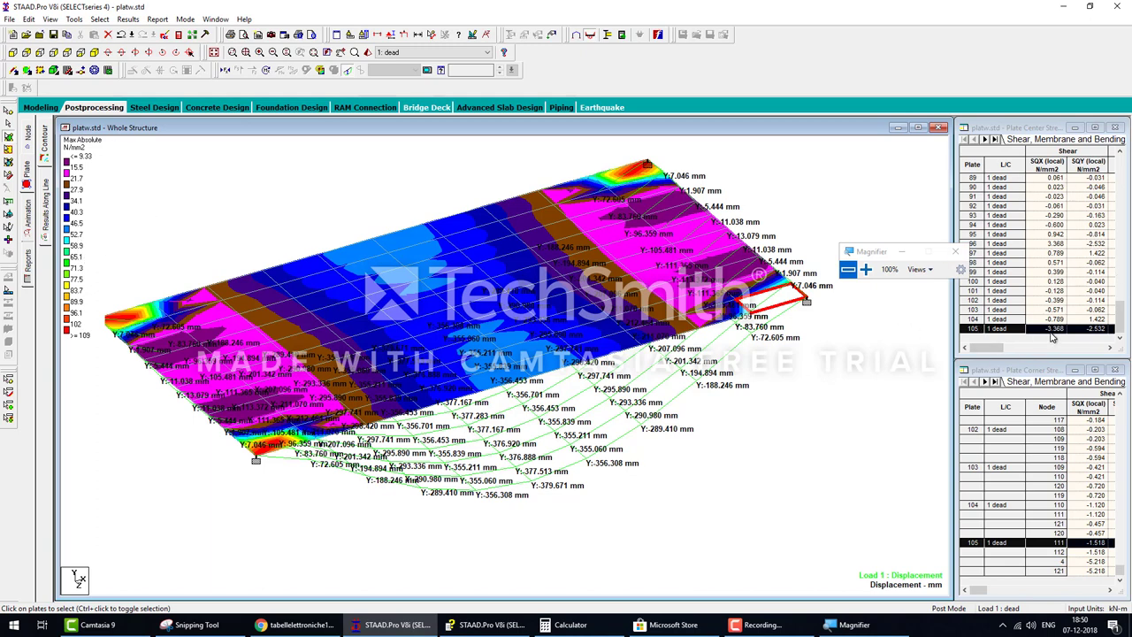
pyautogui.click(1052, 336)
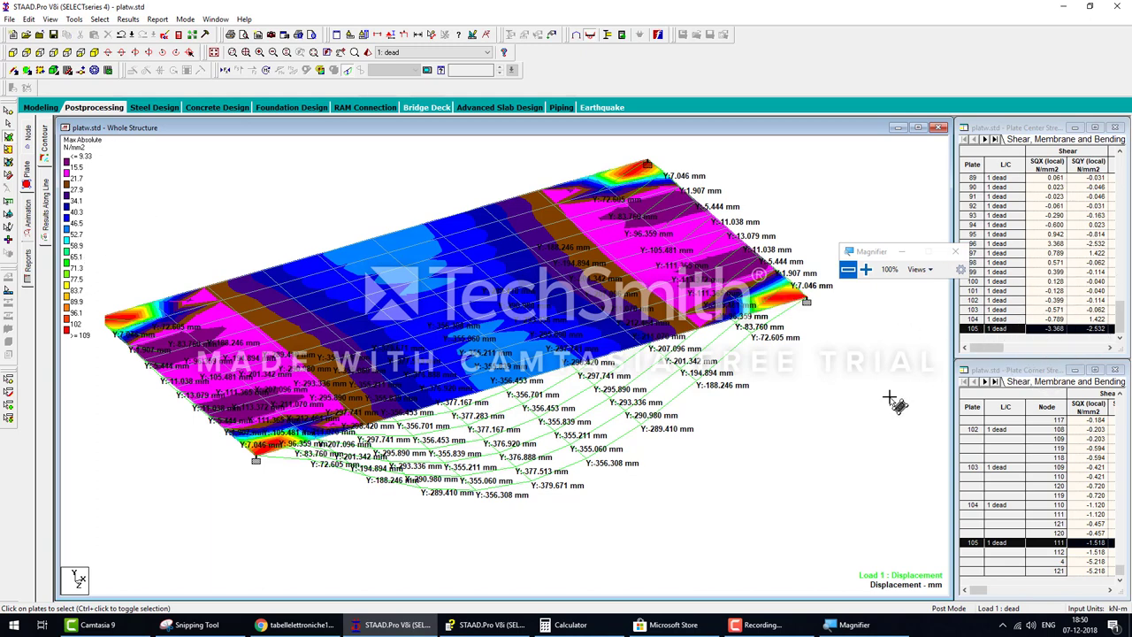